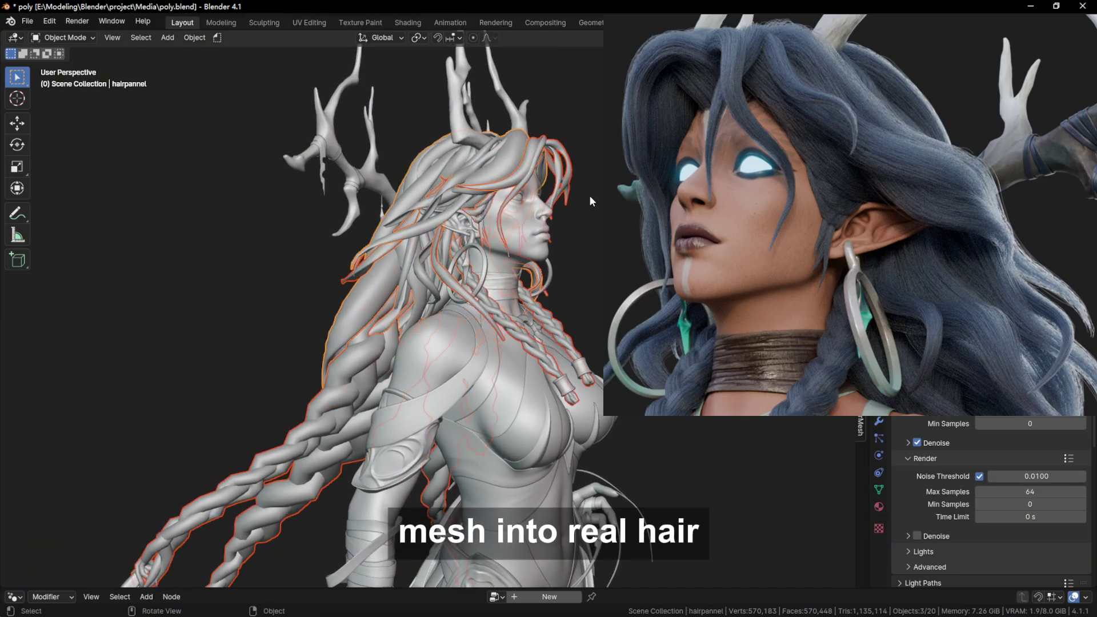
Step: Examine the wireframe of the character's hair mesh from the back and the front
mouse_move(589, 200)
middle_down()
mouse_move(548, 195)
mouse_move(588, 198)
middle_up()
key(Tab)
middle_drag(450, 194, 614, 208)
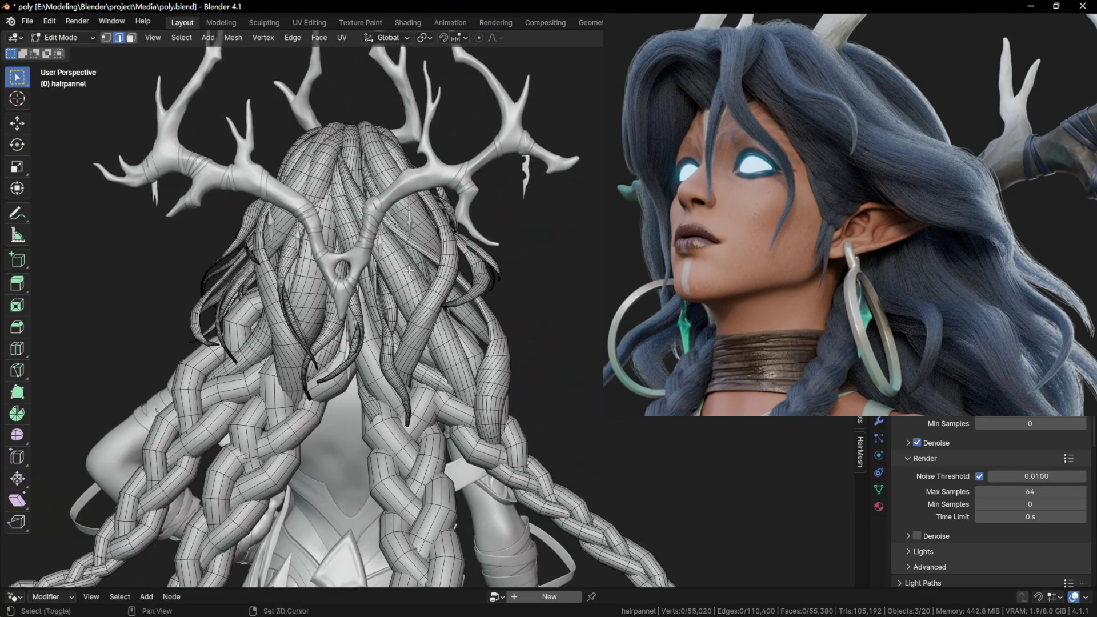
shift+middle_drag(409, 270, 320, 200)
shift+middle_drag(549, 137, 556, 231)
scroll(501, 231, up, 3)
scroll(557, 231, down, 2)
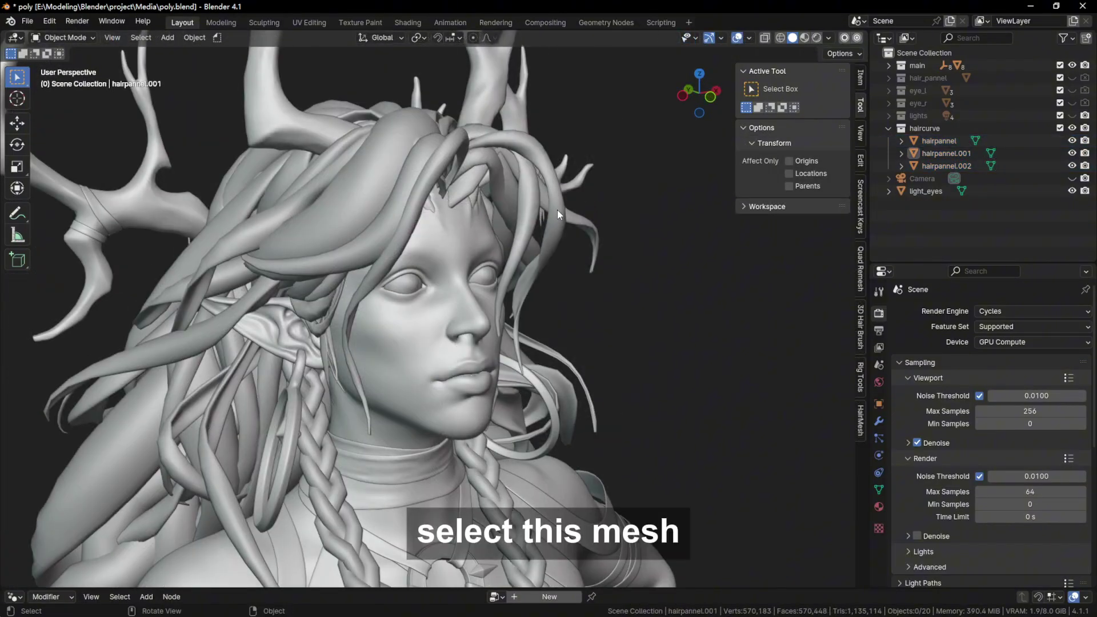
Step: Select the hairpannel.001 mesh and view it briefly on its own before restoring the full character
click(557, 210)
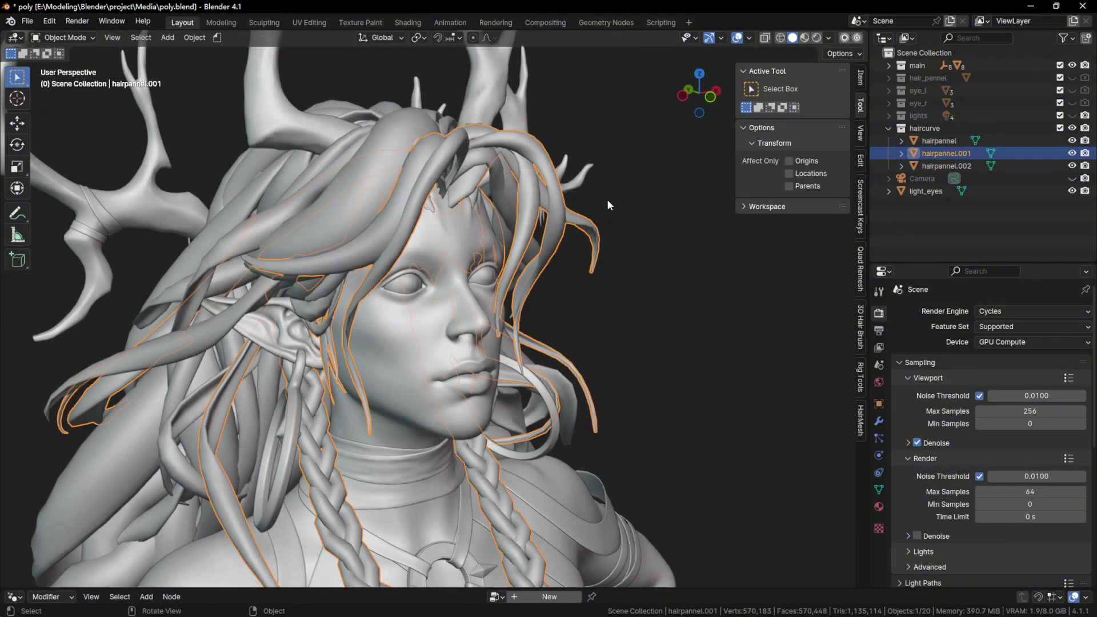
key(KP_Divide)
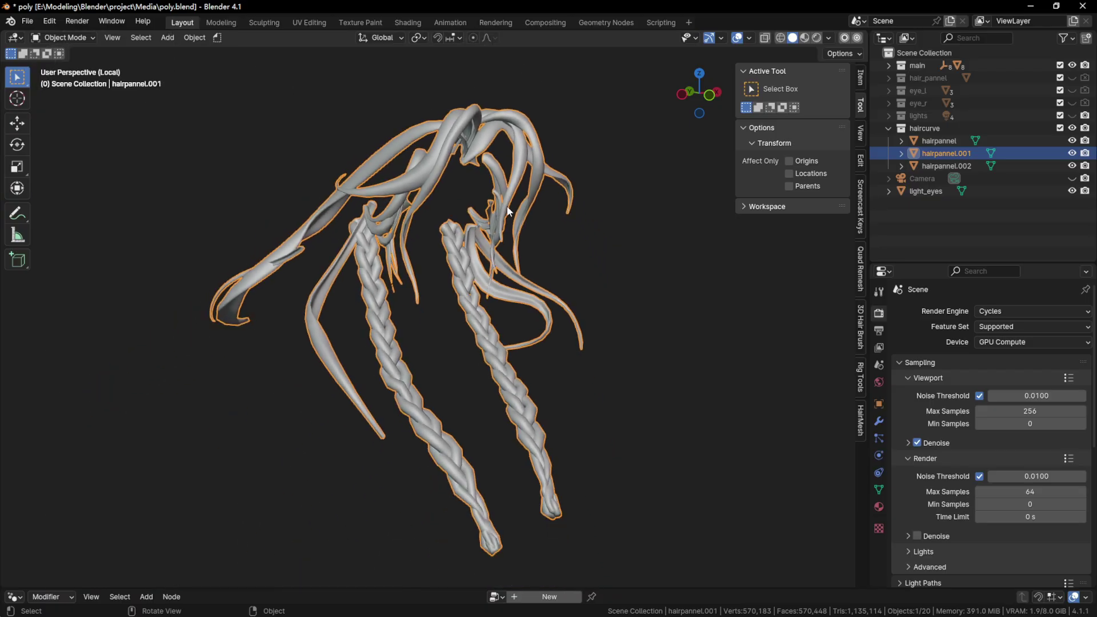
key(KP_Divide)
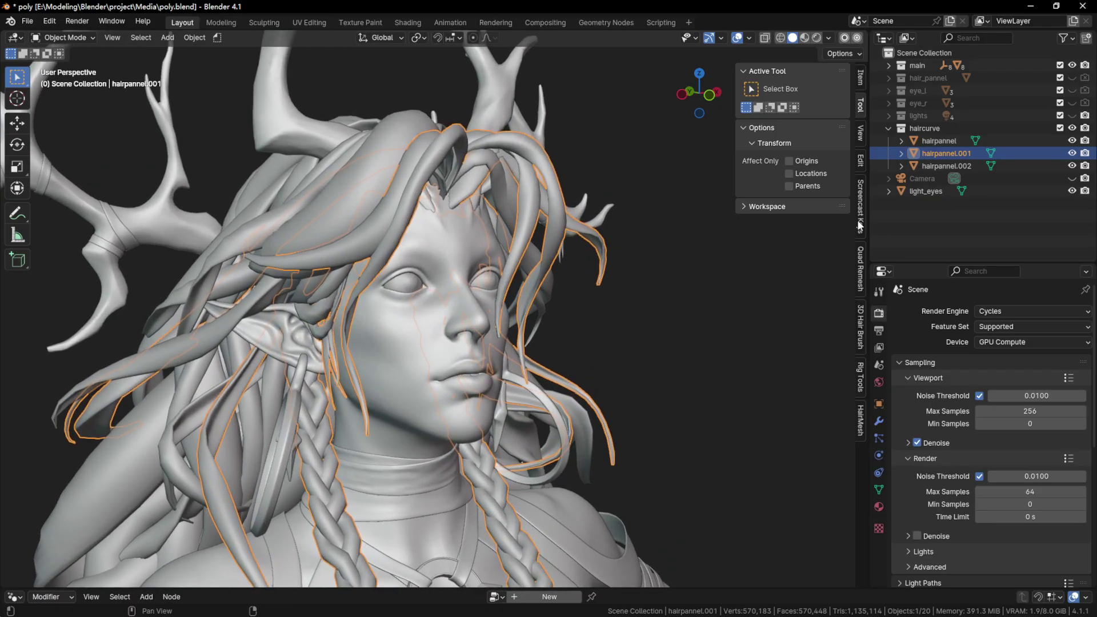
Step: Turn on the Screencast Keys display and hide the sidebar
click(859, 225)
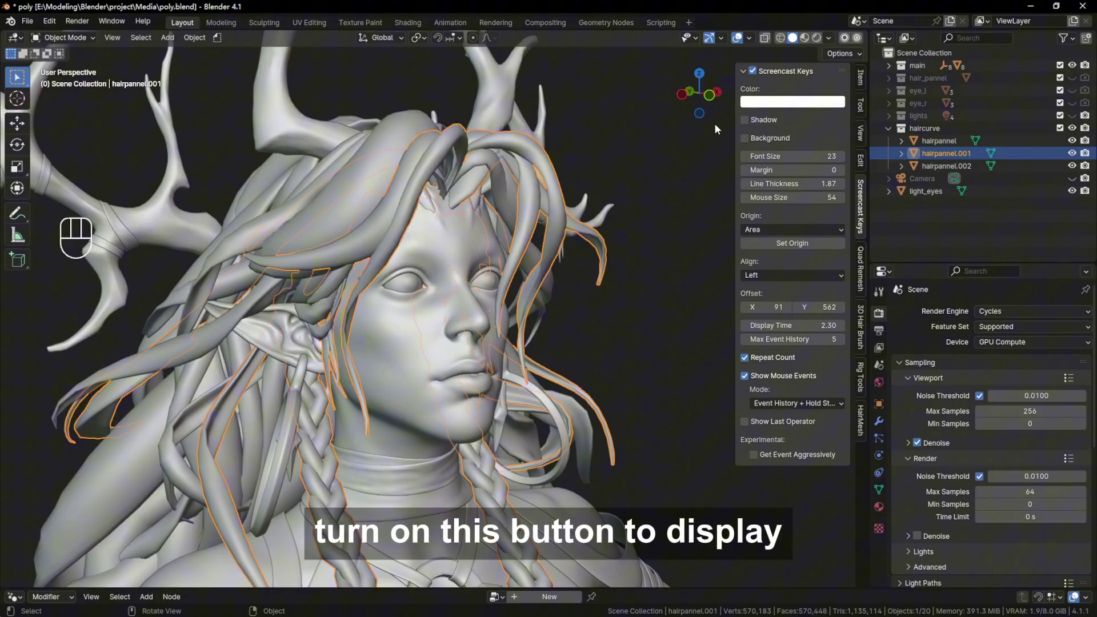
key(n)
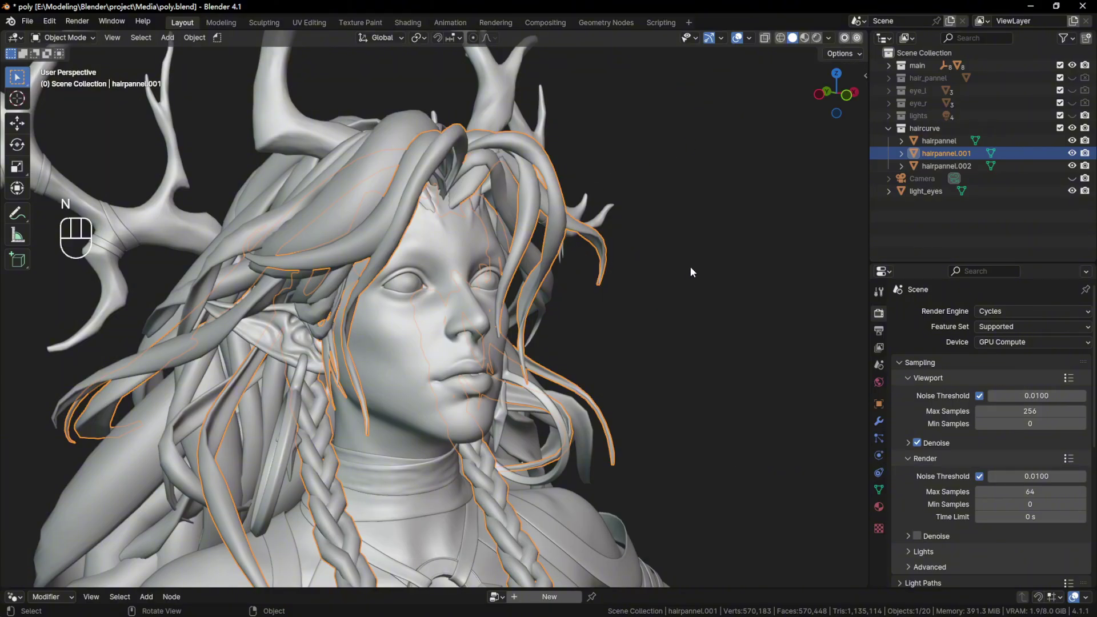
middle_click(690, 266)
click(632, 249)
click(607, 257)
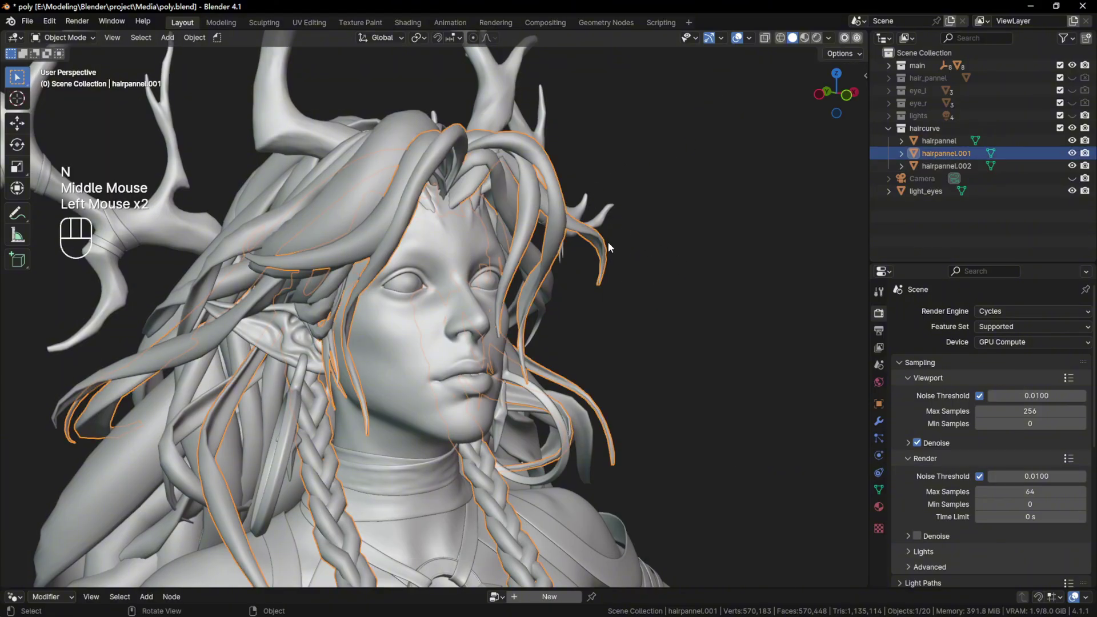
Step: Isolate the hairpannel.001 mesh in local view and frame the upper front strands
key(KP_Divide)
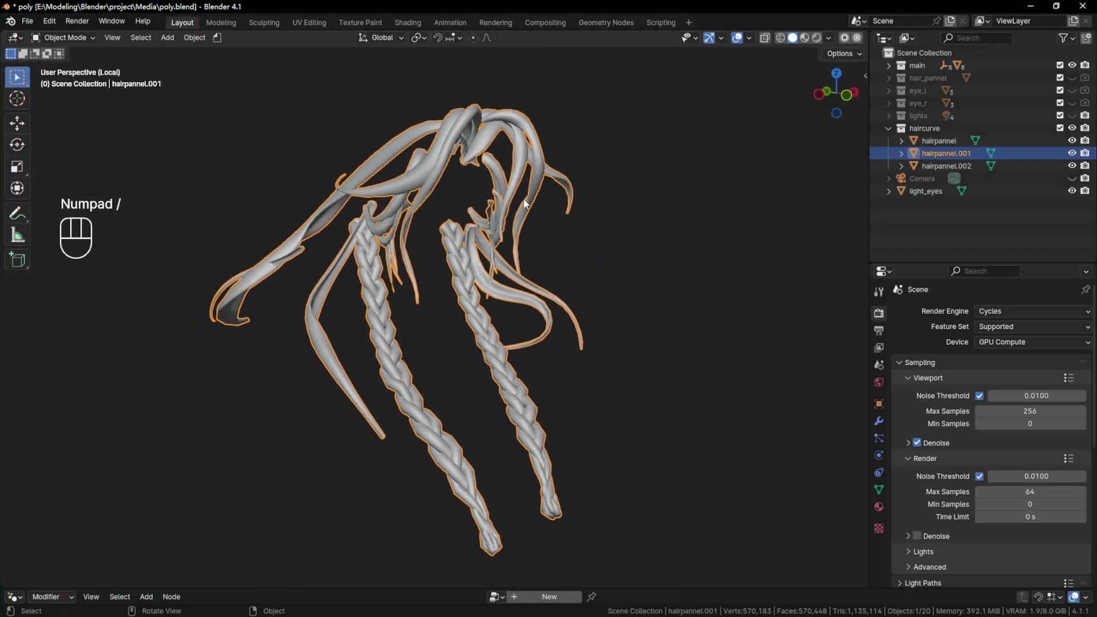
scroll(514, 177, up, 2)
shift+middle_drag(453, 153, 467, 212)
middle_drag(467, 212, 502, 220)
key(ctrl+s)
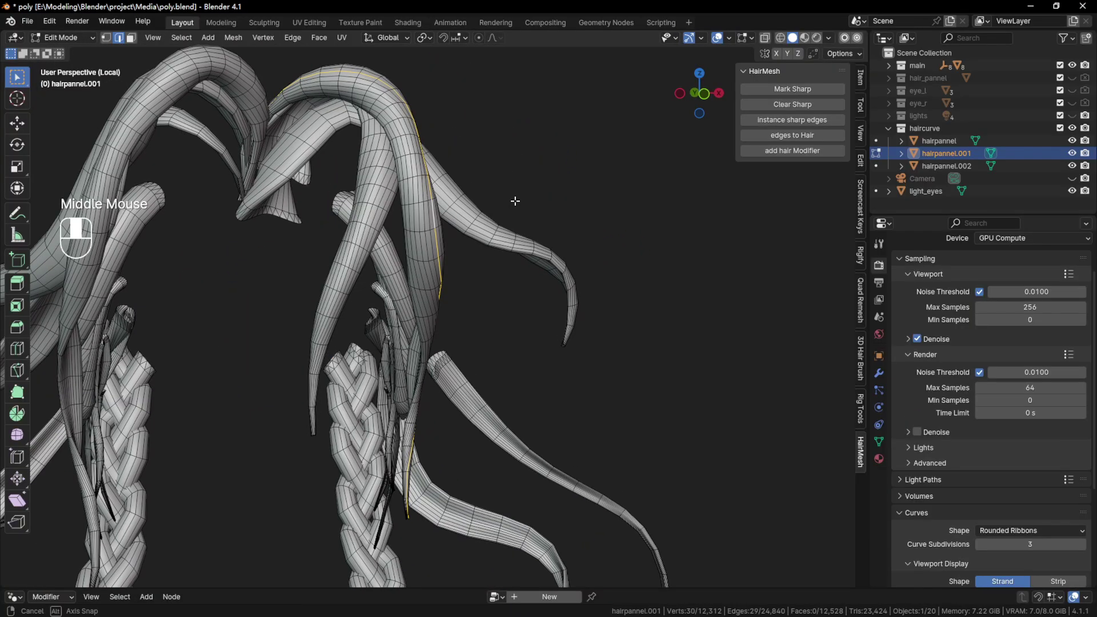
Step: Select a lengthwise edge loop on a loose front strand of hairpannel.001
middle_drag(514, 201, 367, 209)
double_click(420, 215)
scroll(357, 260, up, 2)
scroll(354, 263, down, 2)
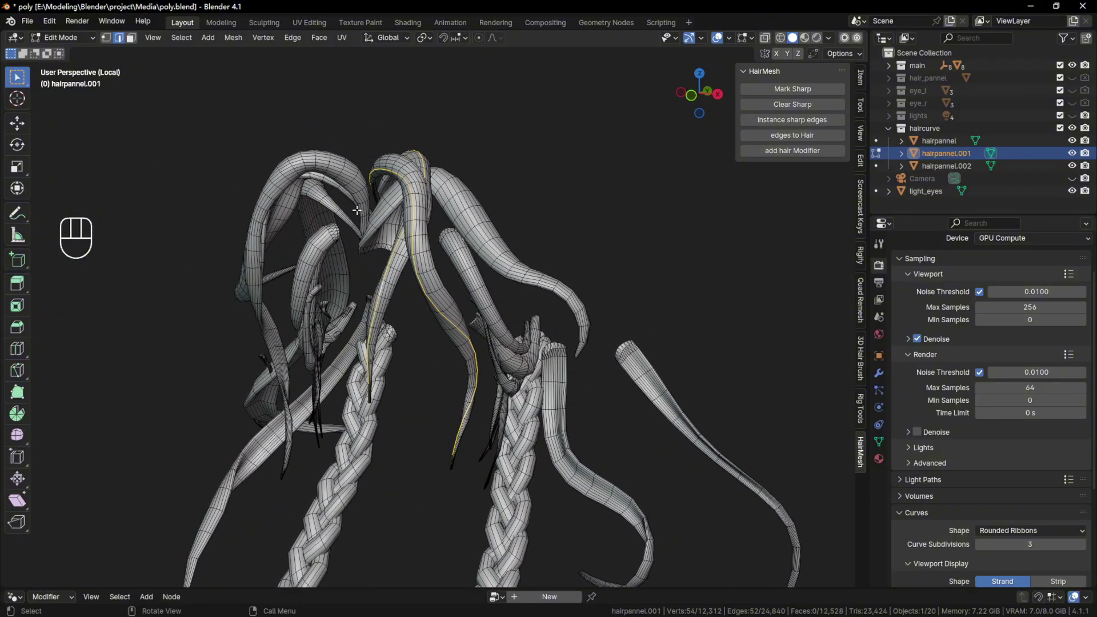
Step: Examine the loose strands around the tops of the braids for lengthwise edge loops that can be selected
scroll(403, 343, up, 3)
middle_drag(695, 274, 577, 291)
shift+middle_drag(577, 291, 486, 331)
scroll(486, 332, up, 2)
scroll(434, 366, down, 2)
middle_drag(434, 366, 389, 346)
scroll(377, 456, up, 2)
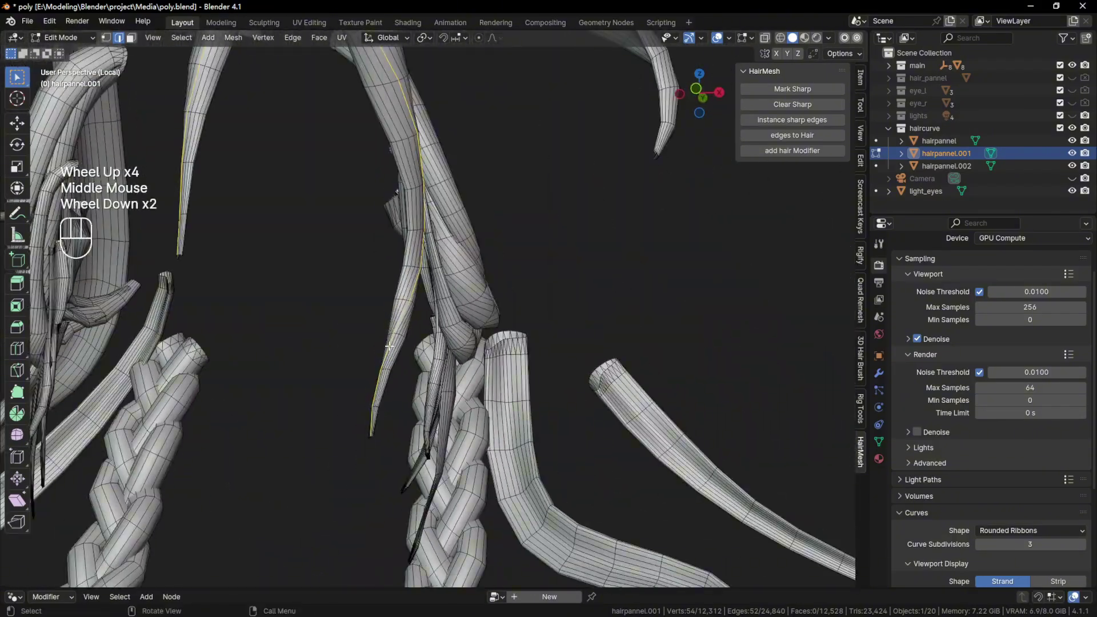
scroll(388, 346, down, 2)
shift+middle_drag(355, 238, 430, 247)
middle_drag(369, 383, 400, 391)
scroll(401, 390, up, 3)
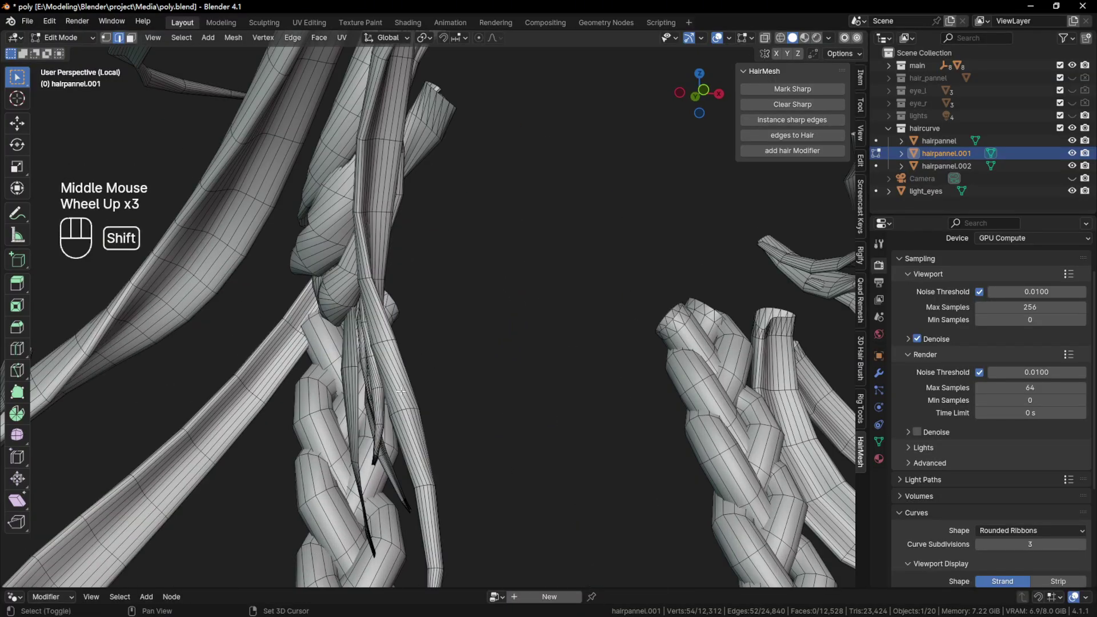
middle_drag(503, 257, 491, 220)
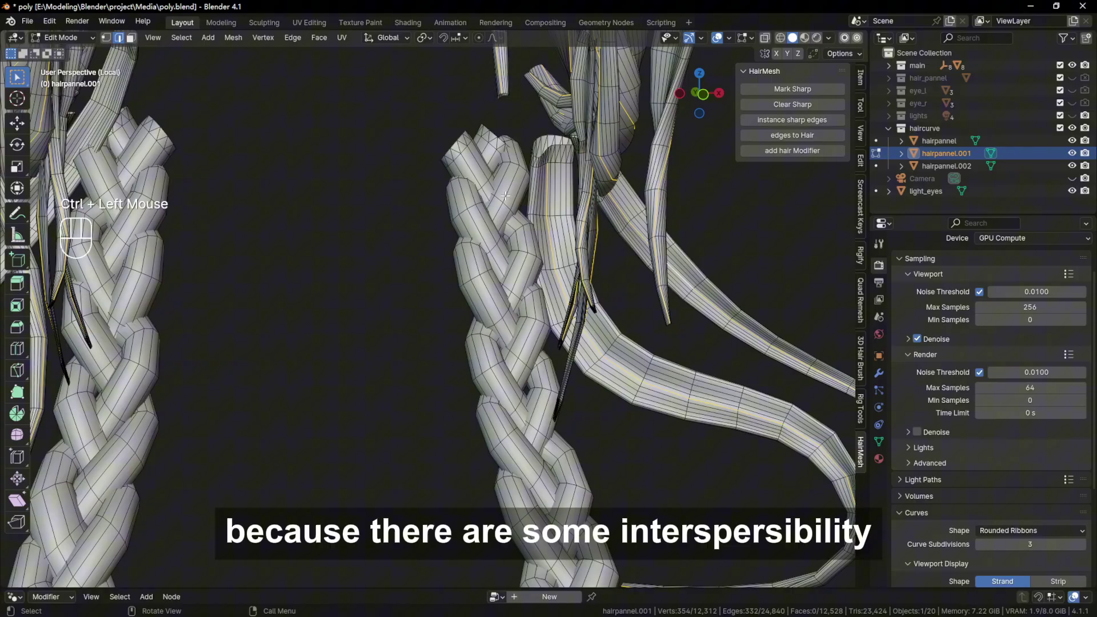
Step: Add lengthwise edges on the upper braid strands to the selection, undoing a wrong pick
shift+double_click(489, 223)
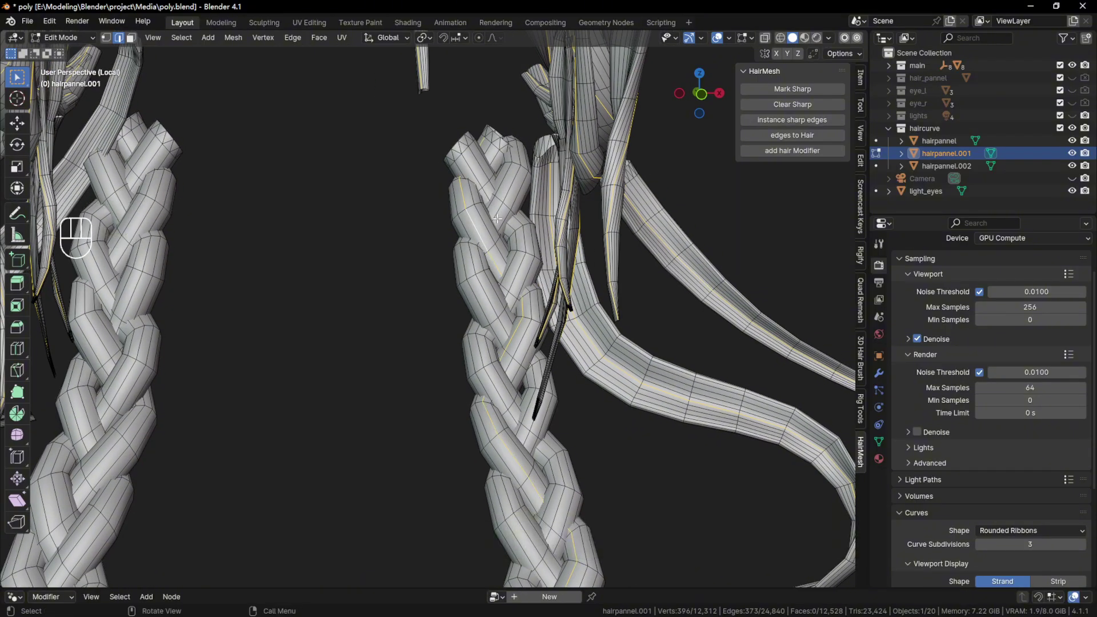
middle_drag(501, 207, 549, 257)
shift+double_click(517, 285)
shift+double_click(520, 240)
key(ctrl+z)
ctrl+click(502, 274)
Step: Undo the unwanted loop picks further along the braid and extend the selection with an edge path instead
scroll(525, 297, up, 2)
shift+double_click(514, 308)
scroll(514, 308, down, 2)
key(ctrl+z)
shift+double_click(485, 337)
key(ctrl+z)
ctrl+click(480, 344)
Step: Add edge loops along the middle section of the braid to the selection
scroll(479, 344, down, 2)
scroll(497, 303, down, 4)
scroll(506, 258, up, 6)
scroll(507, 258, down, 4)
scroll(507, 259, up, 3)
shift+double_click(507, 258)
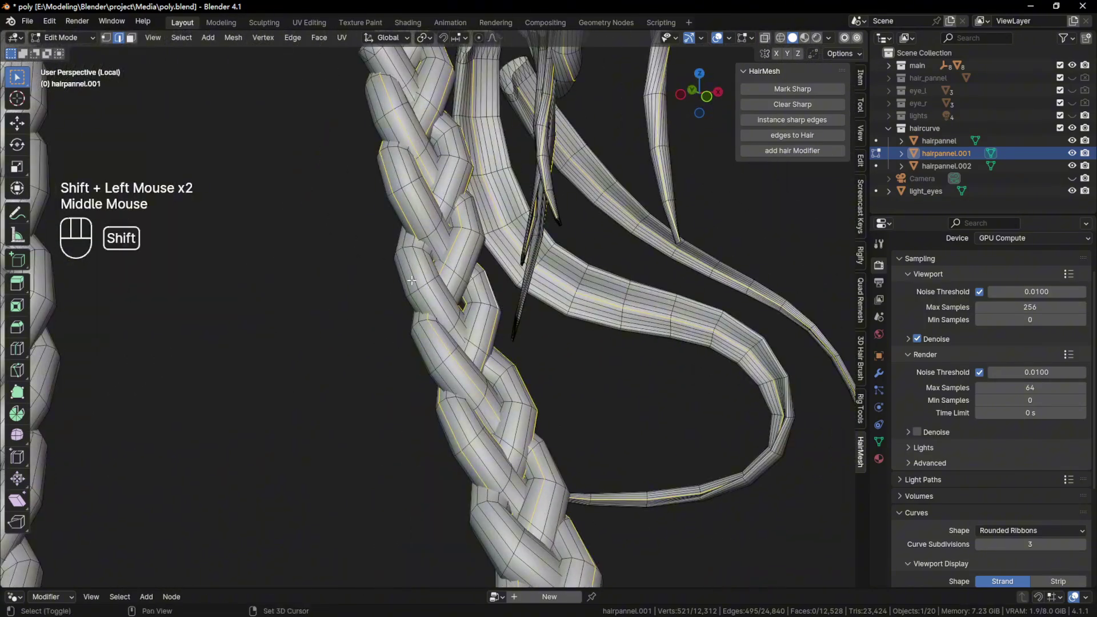
shift+double_click(497, 262)
middle_drag(457, 246, 434, 259)
Step: Extend the selection with more lengthwise edge loops on further braid strands
scroll(399, 234, down, 2)
scroll(399, 257, up, 4)
shift+double_click(366, 286)
middle_drag(366, 286, 366, 240)
shift+double_click(320, 394)
shift+double_click(244, 182)
scroll(243, 182, down, 6)
scroll(372, 201, up, 4)
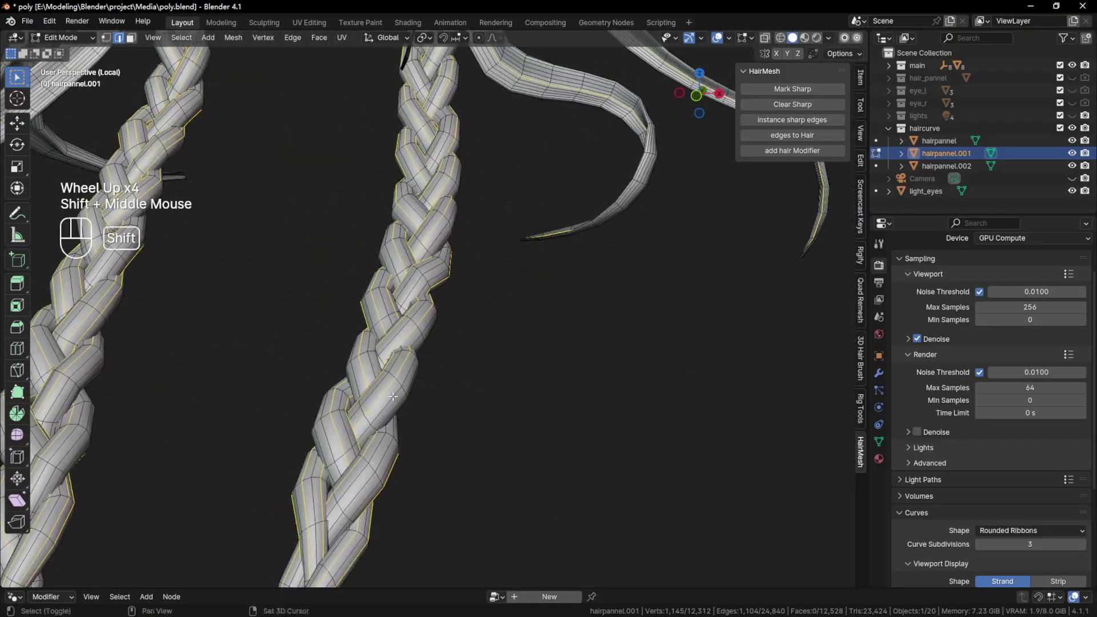
Step: Add three more lengthwise edge loops on the lower part of the braid to the selection
shift+double_click(337, 400)
shift+double_click(343, 445)
shift+double_click(360, 485)
middle_drag(360, 486, 429, 444)
shift+middle_drag(534, 307, 367, 328)
Step: Add the remaining missing braid edge loops to finish selecting guide edges over the whole hair mesh
shift+double_click(430, 325)
scroll(434, 342, down, 3)
scroll(430, 337, up, 2)
shift+double_click(429, 342)
scroll(412, 337, down, 1)
scroll(400, 340, down, 3)
shift+middle_drag(367, 328, 435, 320)
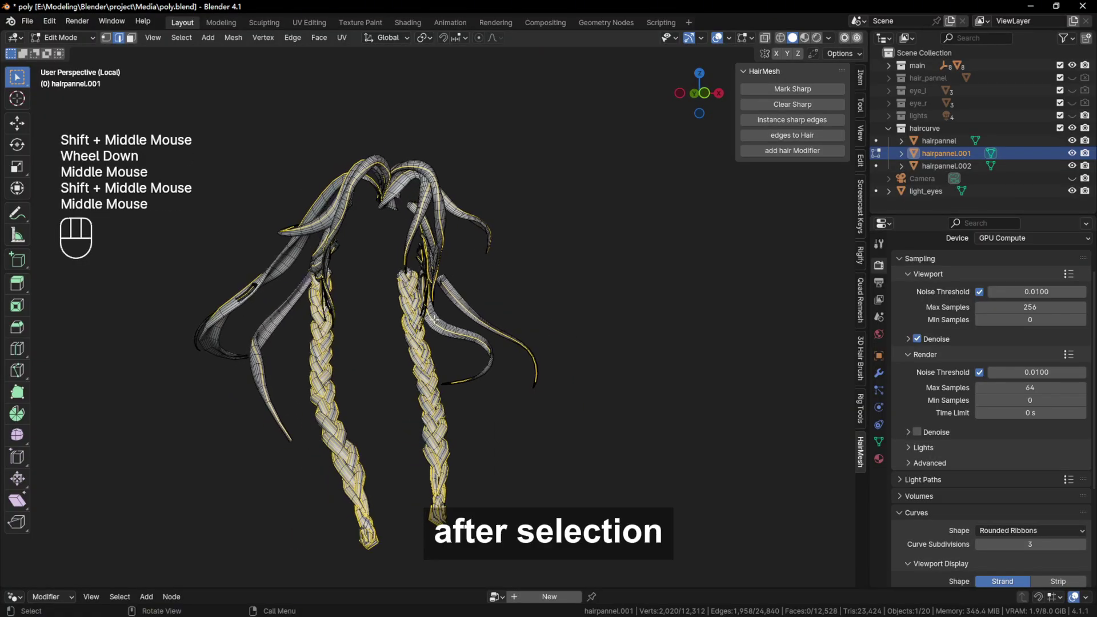
Step: Invert the selection and delete the rest of the mesh, keeping only the chosen lengthwise edge loops
key(ctrl+i)
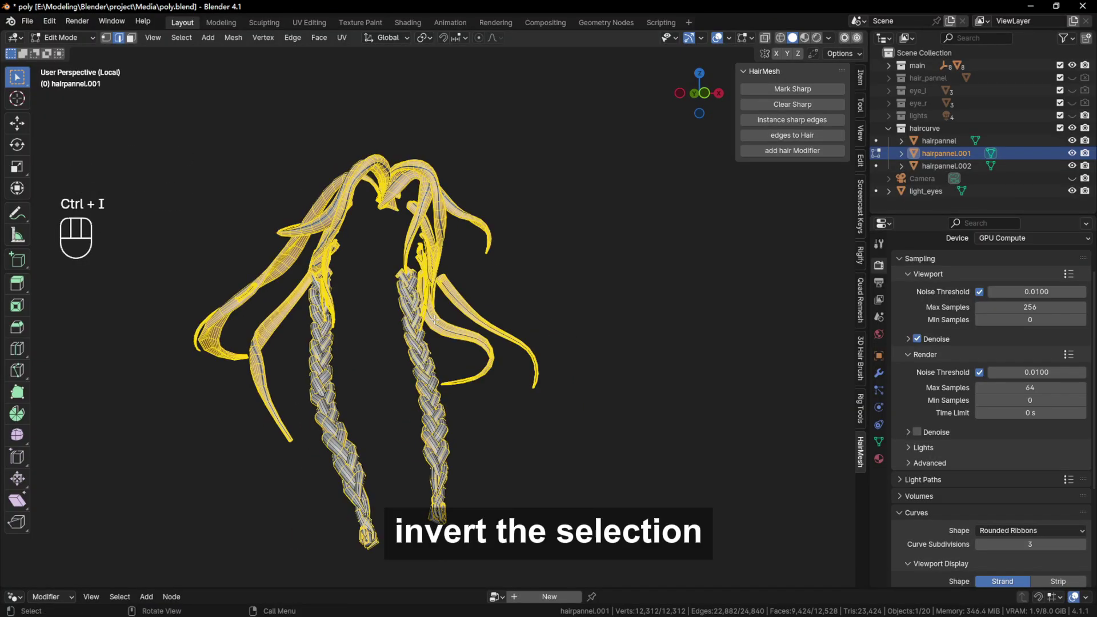
scroll(434, 320, up, 3)
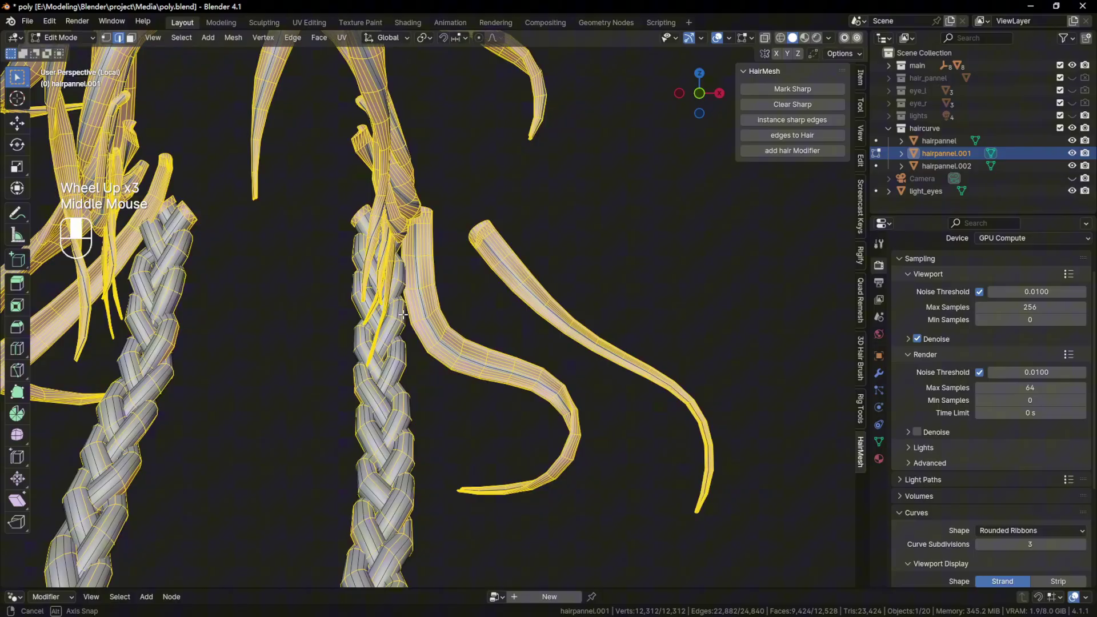
middle_drag(434, 319, 398, 315)
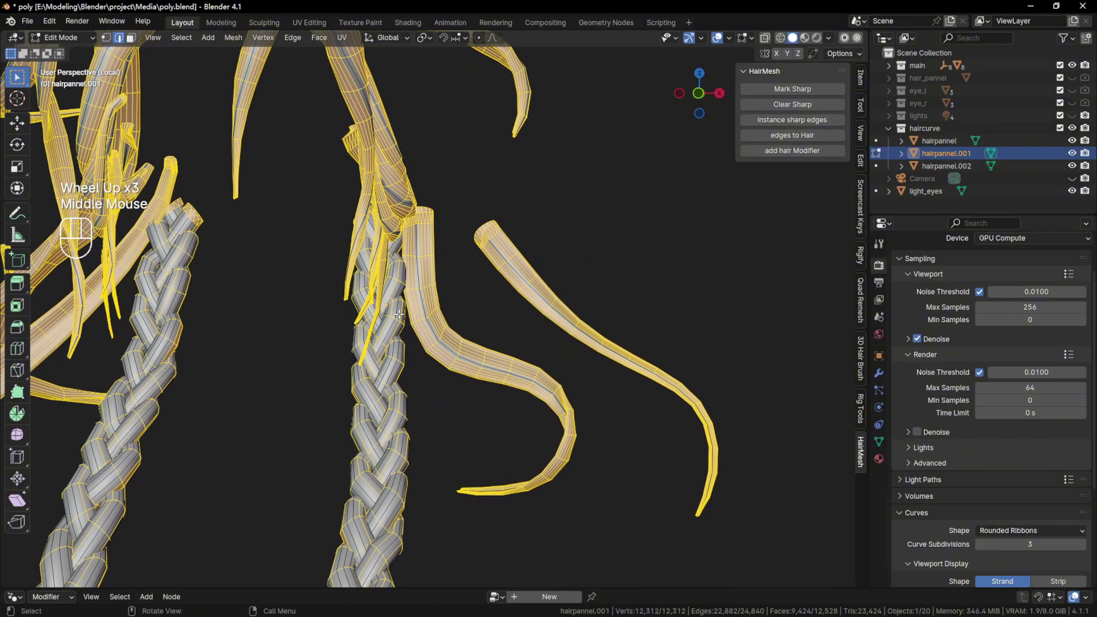
key(x)
click(360, 313)
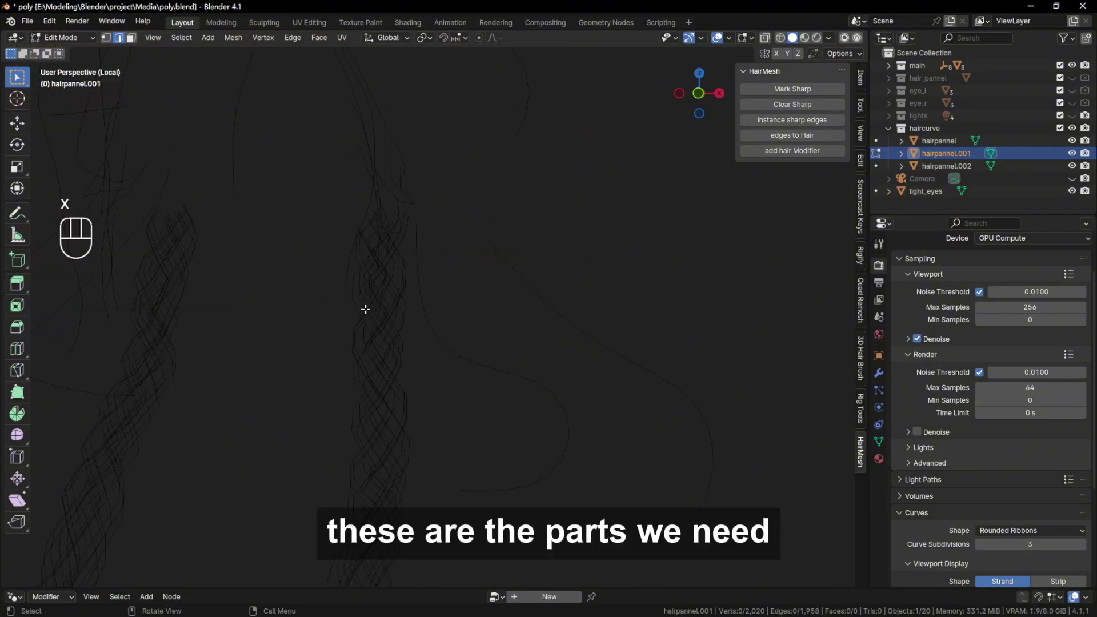
Step: Return to Object Mode and leave local view to show the full character with the extracted edges
scroll(366, 309, down, 2)
middle_drag(366, 309, 423, 291)
key(ctrl+Tab)
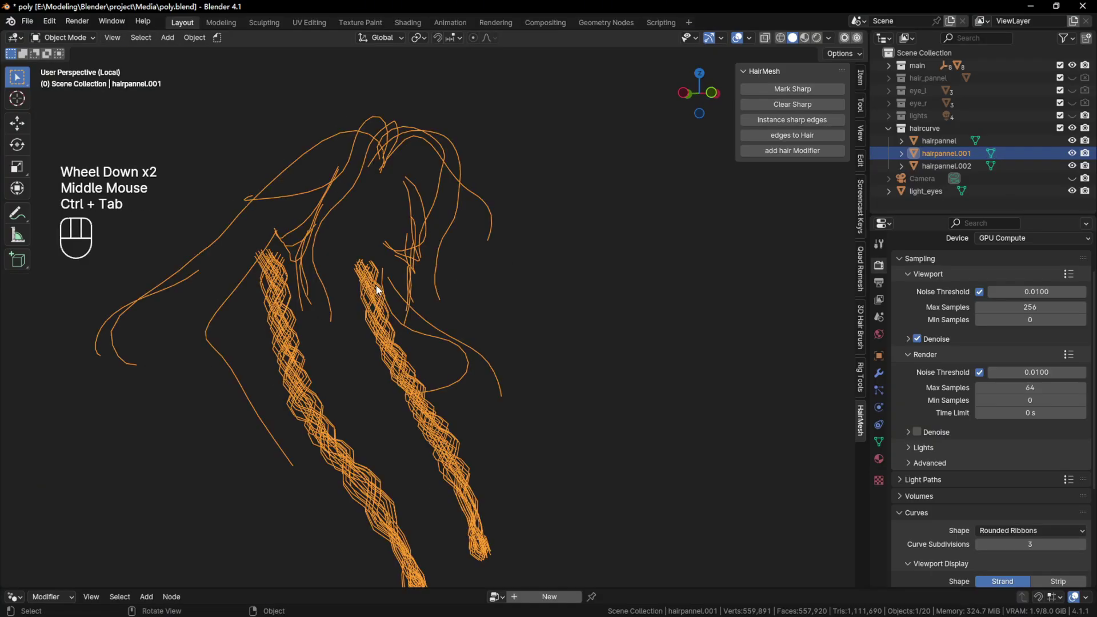
click(551, 314)
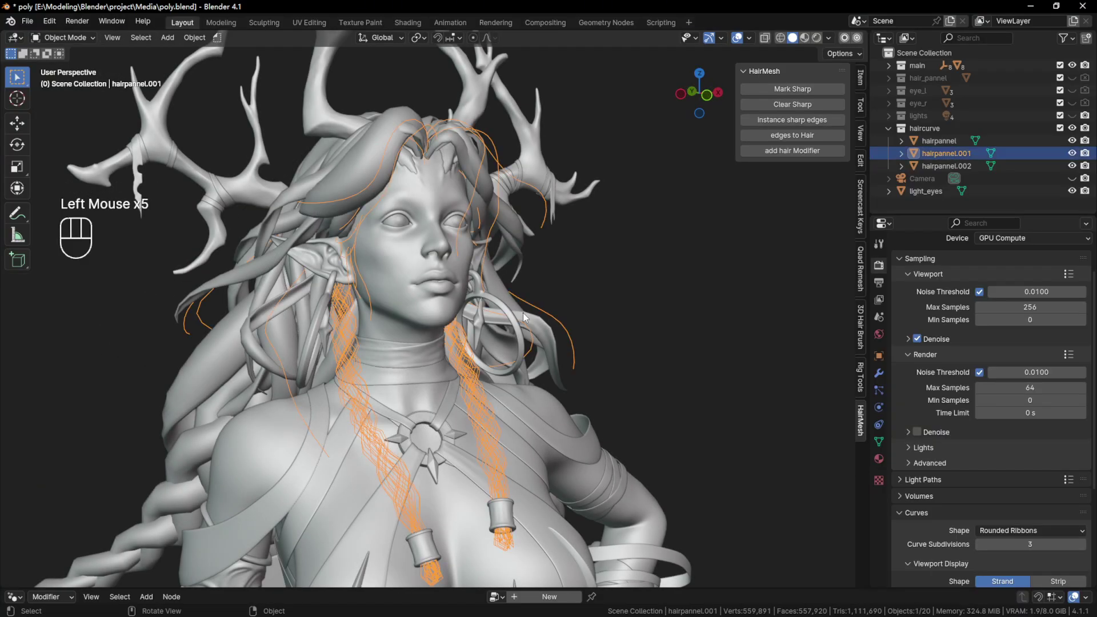
Step: Check all the extracted hair edges on the character in Edit Mode and return to Object Mode
key(Tab)
key(a)
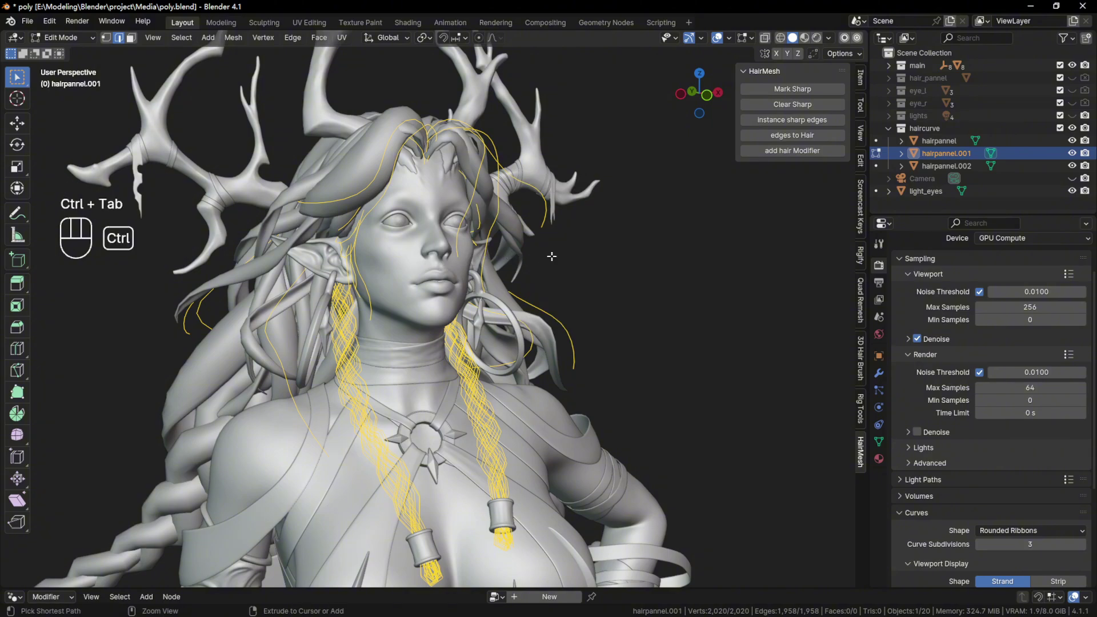
key(ctrl+Tab)
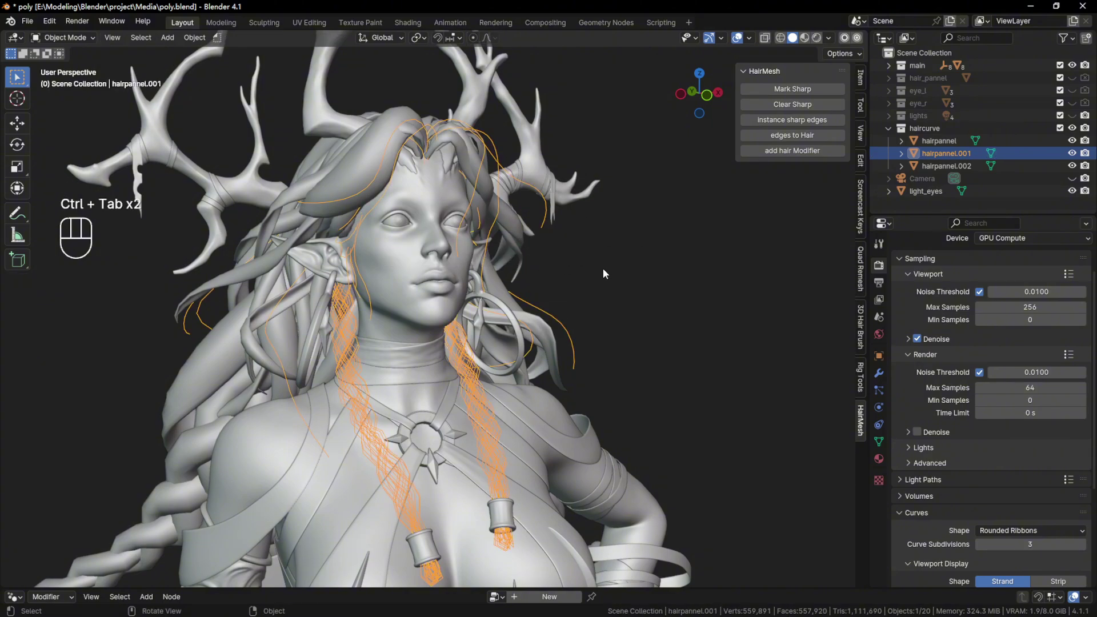
Step: Convert the hairpannel.001 edge object to a curve
click(578, 338)
click(203, 39)
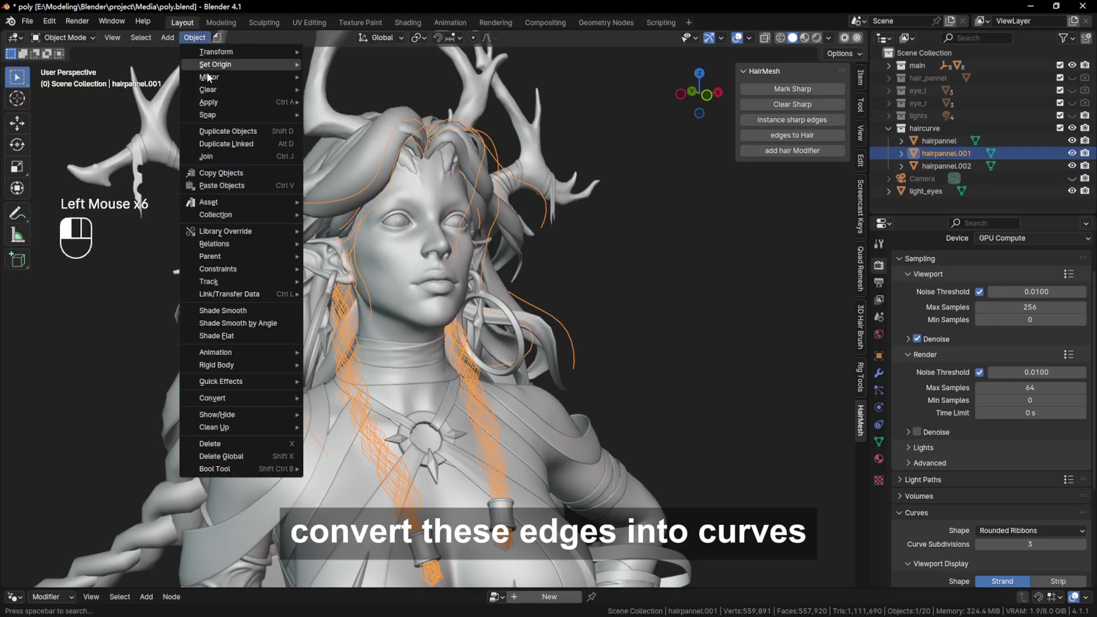
mouse_move(252, 398)
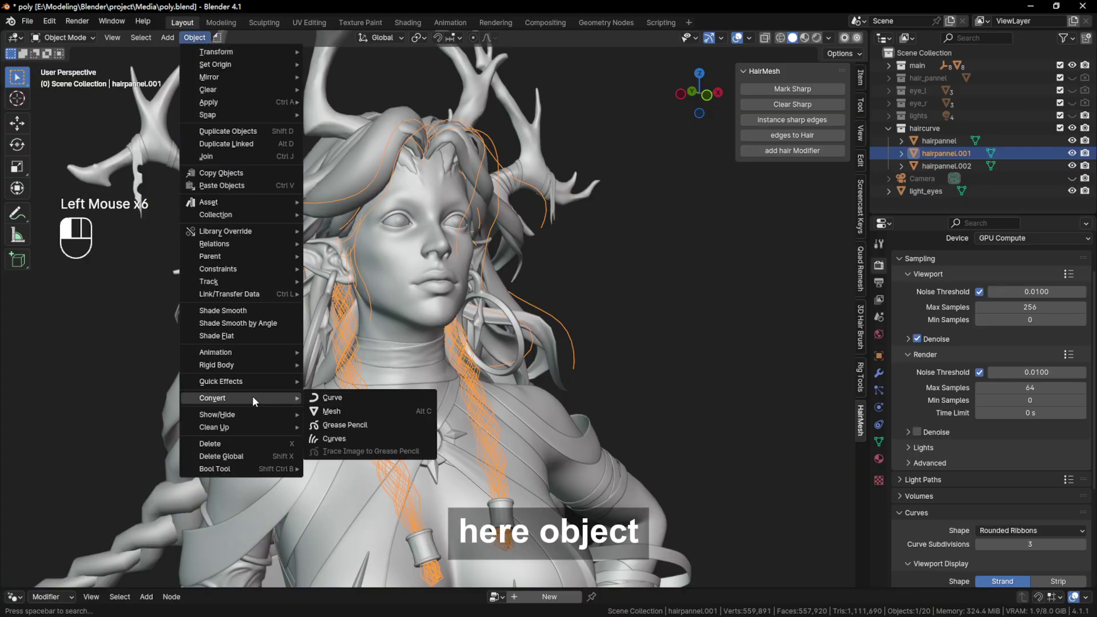
click(334, 398)
Step: Open the hair curves in Edit Mode, isolate them in local view and select all control points
key(Tab)
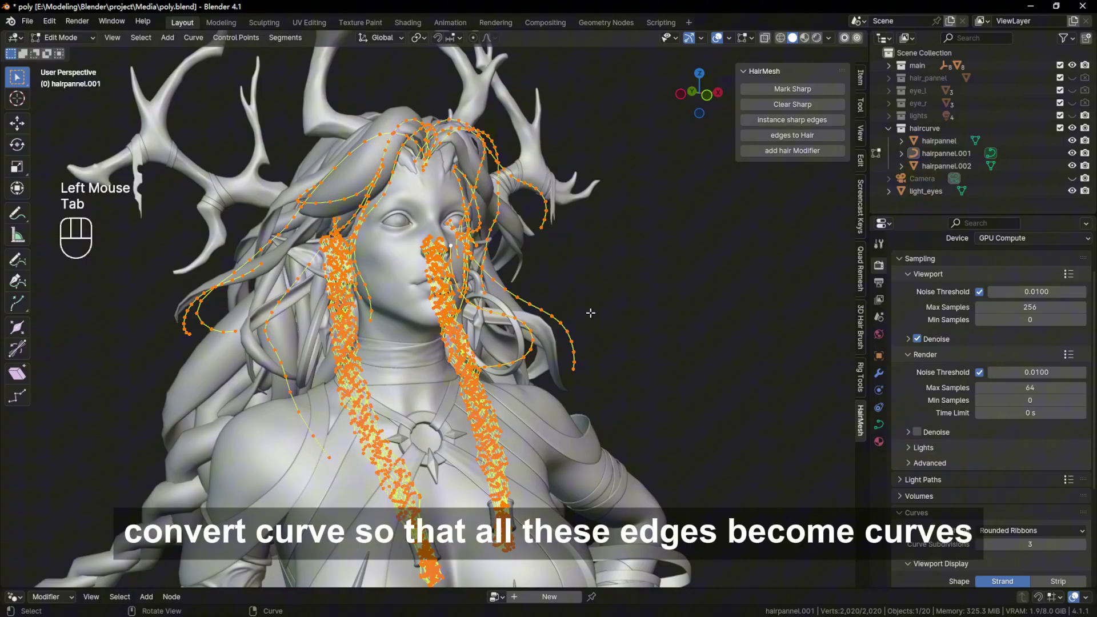
middle_drag(499, 275, 482, 242)
key(a)
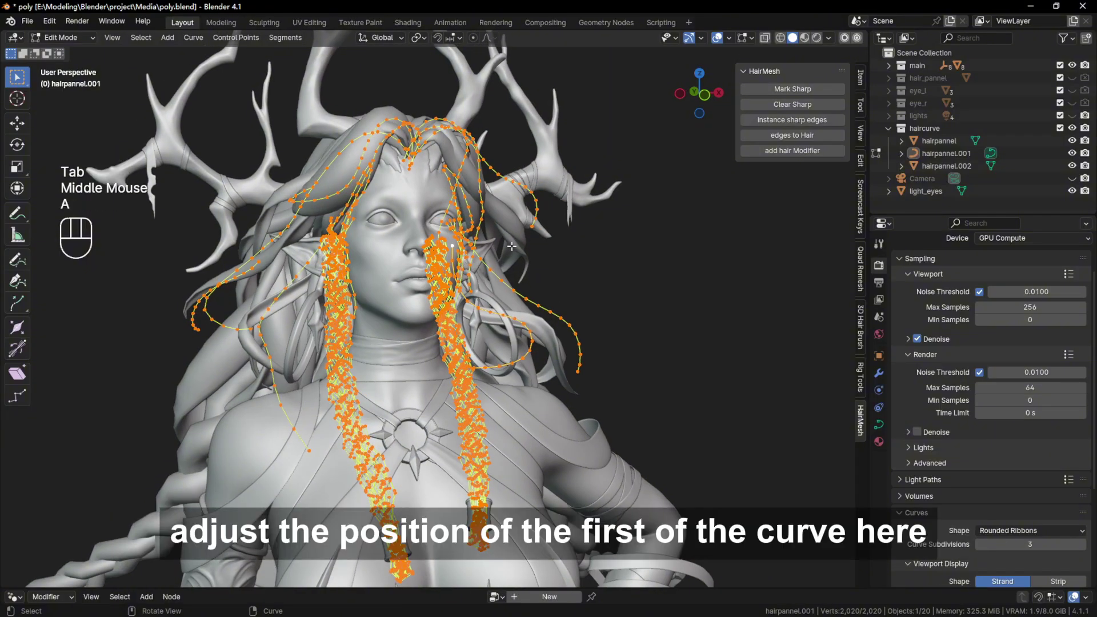
key(KP_Divide)
click(562, 249)
middle_drag(490, 189, 495, 186)
key(a)
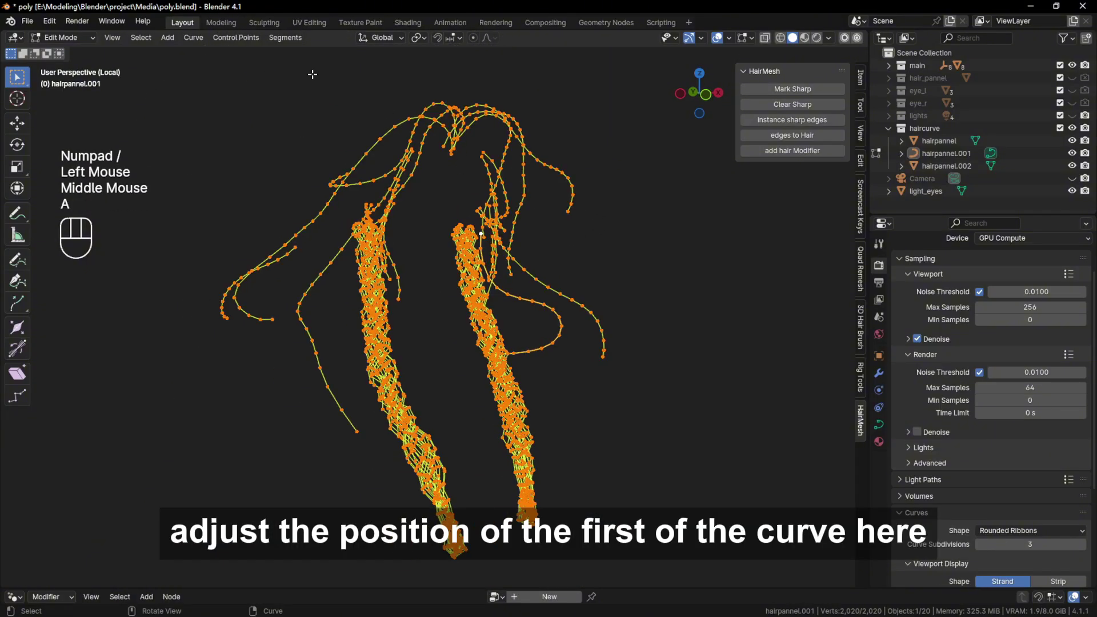
Step: Deselect the last control point of every curve and examine which ends the curves run toward
click(141, 37)
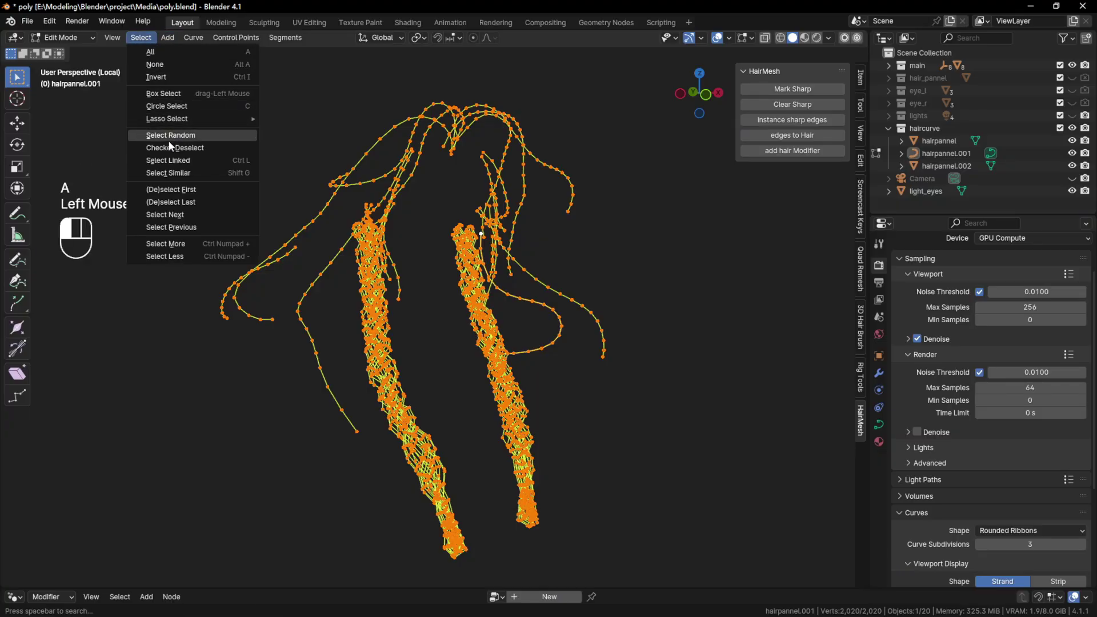
click(187, 202)
middle_drag(457, 182, 423, 143)
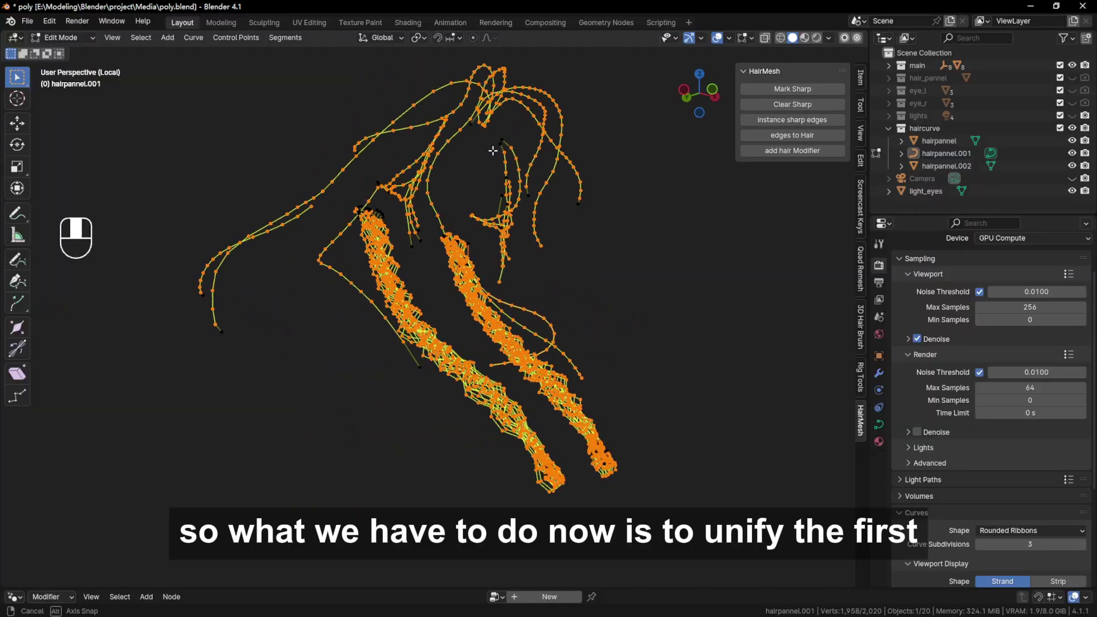
middle_drag(493, 150, 361, 269)
Step: Switch the direction of the wrongly oriented loose strand curves, selected with their linked points, and select all points again
click(393, 230)
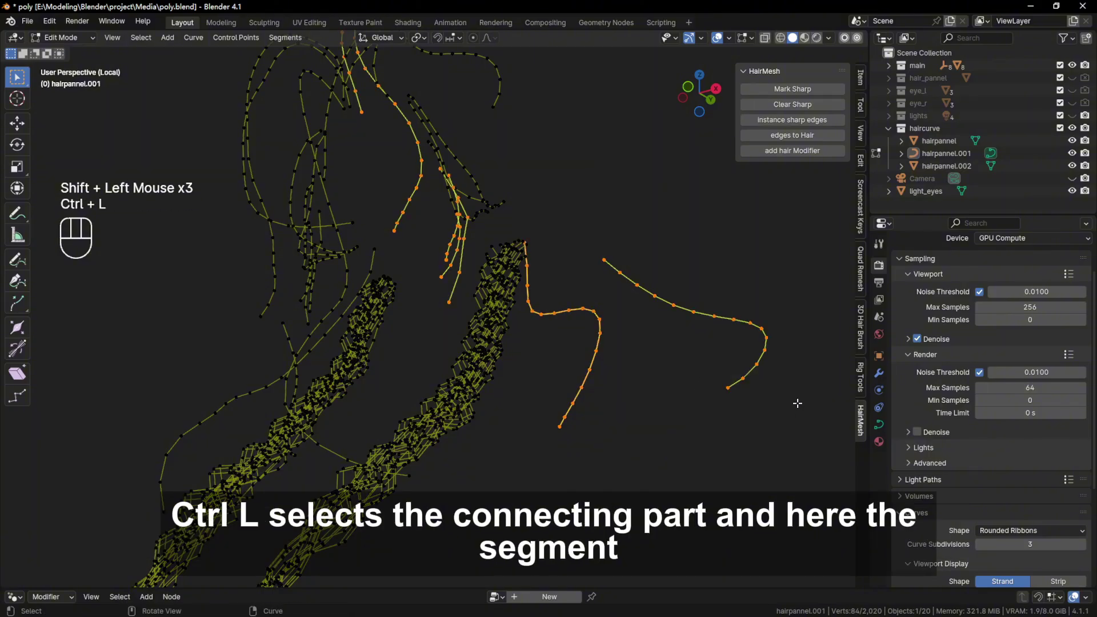
click(286, 38)
middle_drag(301, 67, 237, 83)
key(a)
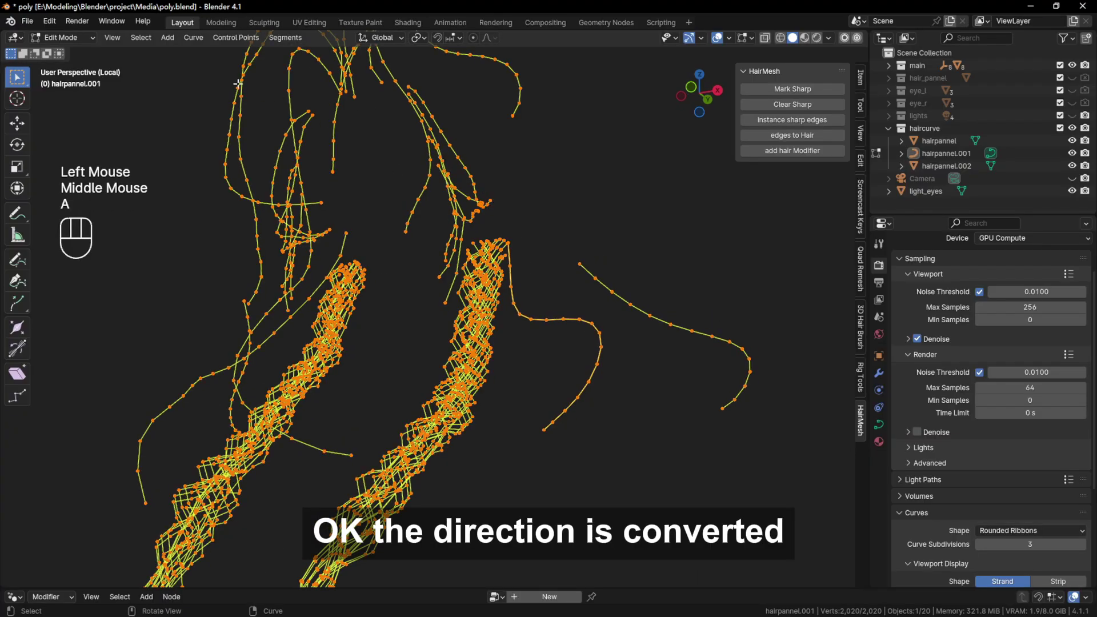
Step: Deselect the first control point of every curve and examine whether all the roots are at the same end
click(141, 38)
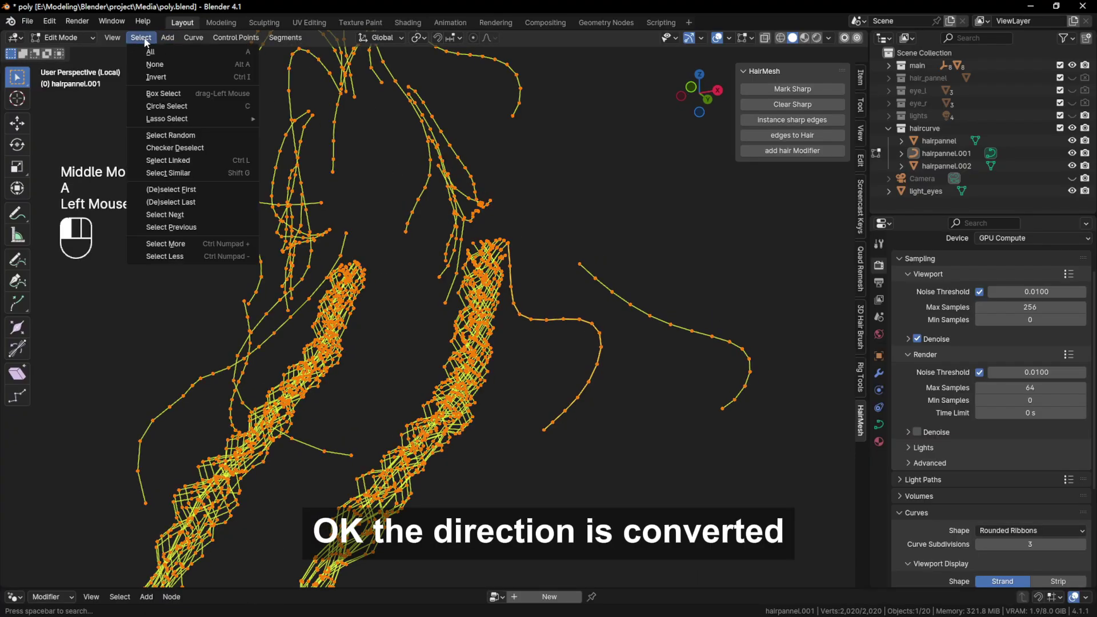
click(194, 191)
mouse_move(500, 193)
middle_down()
mouse_move(529, 192)
mouse_move(483, 182)
middle_up()
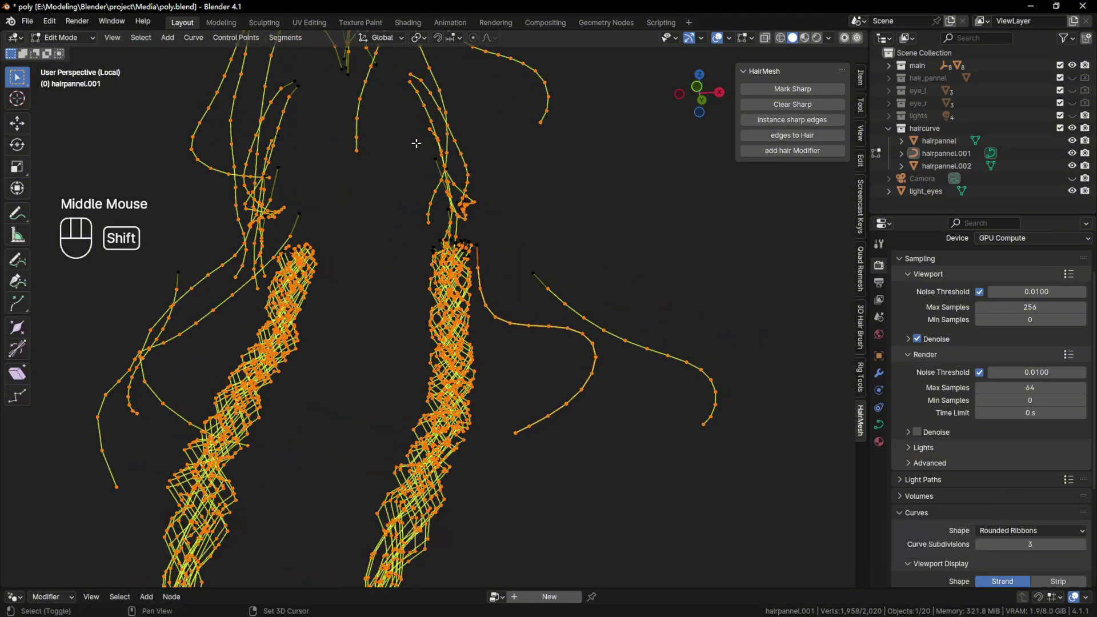
scroll(399, 166, down, 2)
shift+middle_drag(416, 144, 399, 201)
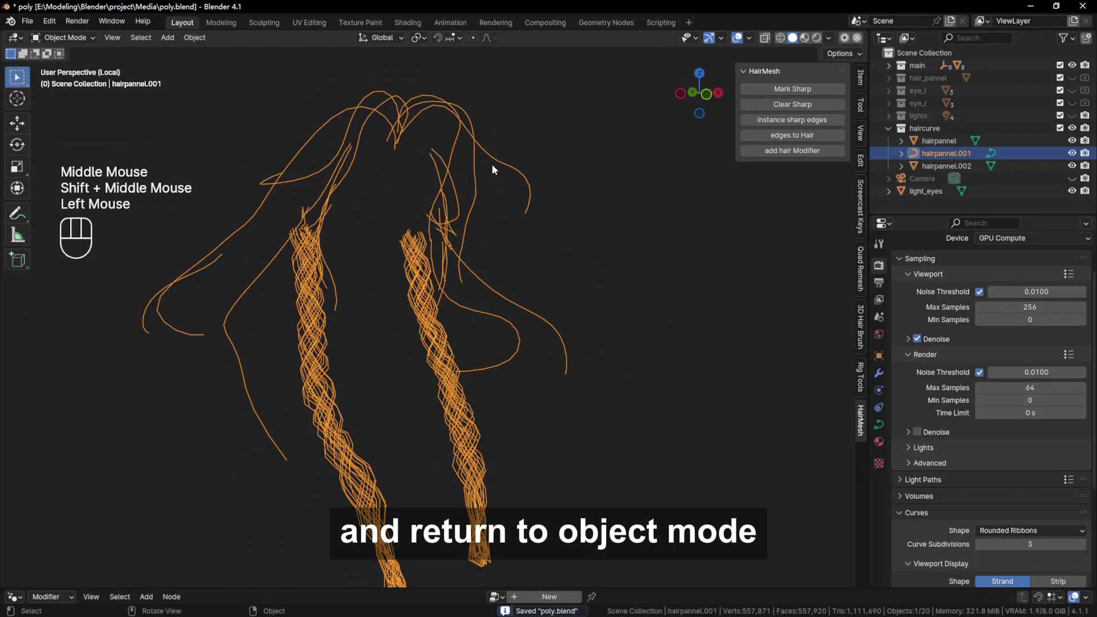
Step: Return to Object Mode, exit local view and select the hair curves on the full character
key(KP_Divide)
click(622, 200)
click(492, 170)
middle_drag(501, 168, 528, 123)
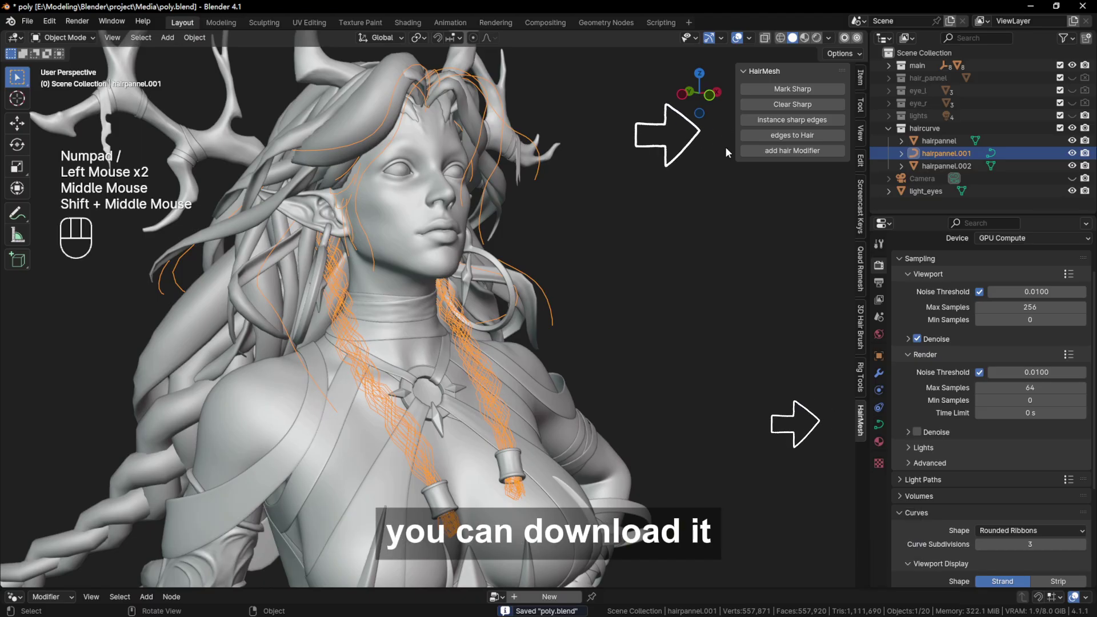
Step: Convert all the hair curves together to hair, add the hair modifier and open its settings
click(769, 141)
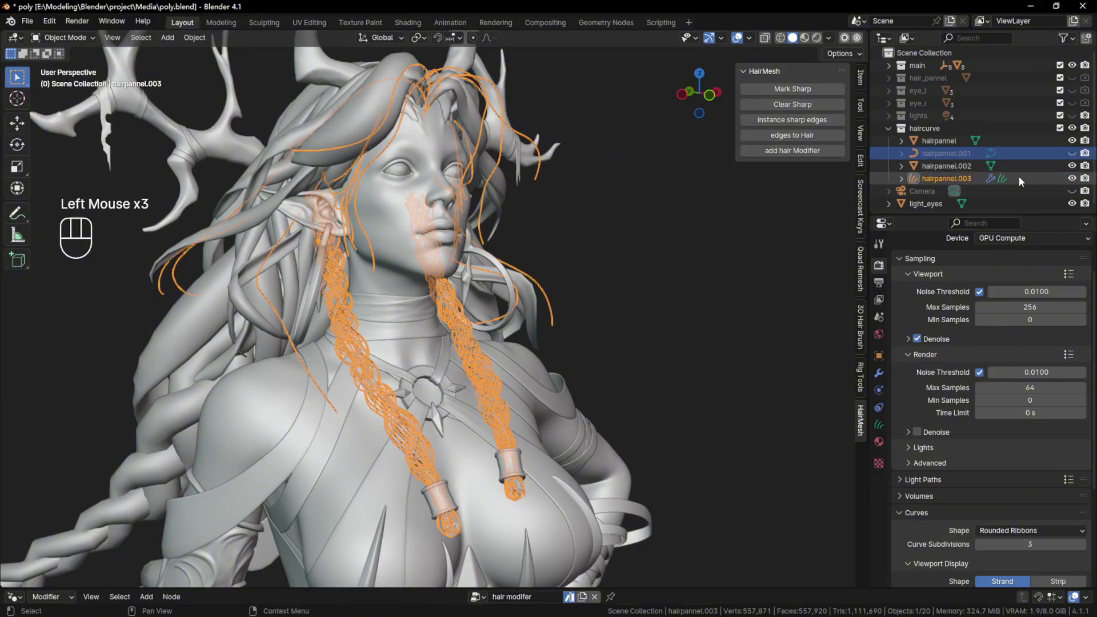
click(913, 181)
click(878, 373)
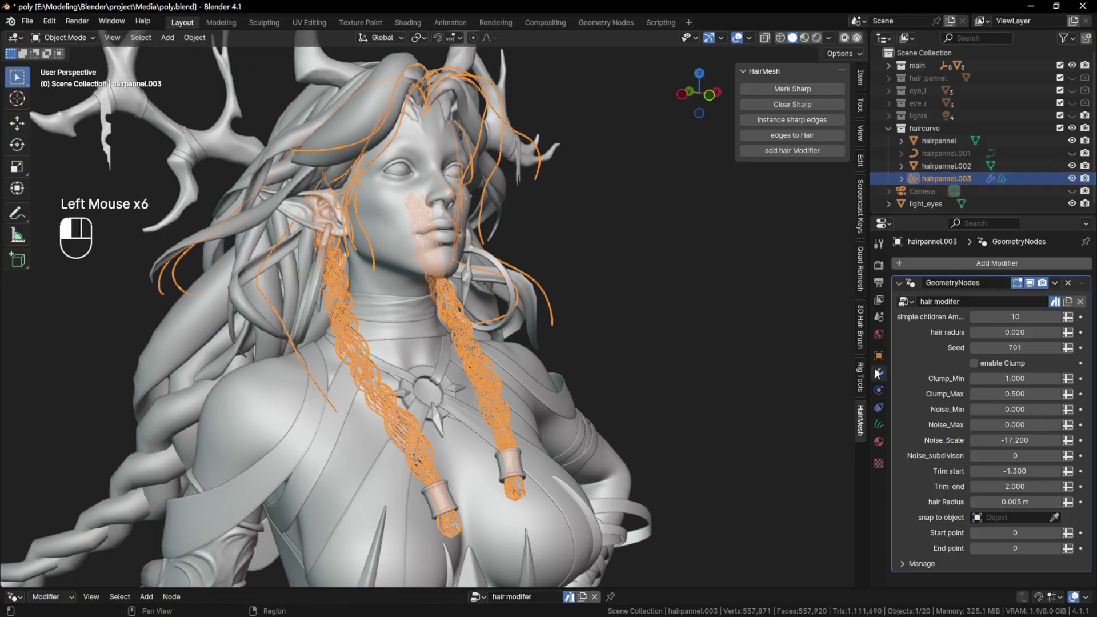
scroll(474, 170, up, 1)
shift+middle_drag(474, 170, 507, 156)
scroll(571, 160, up, 1)
click(639, 164)
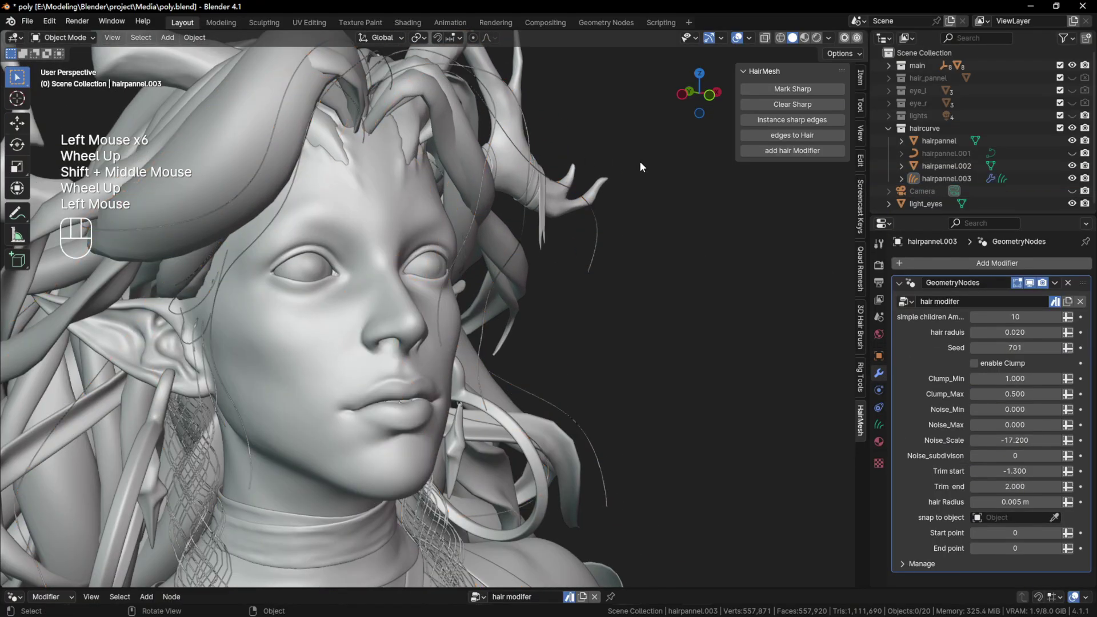
Step: Try a higher simple children amount and a larger hair radius on the combined hair, and inspect the loose strands and braids
click(582, 243)
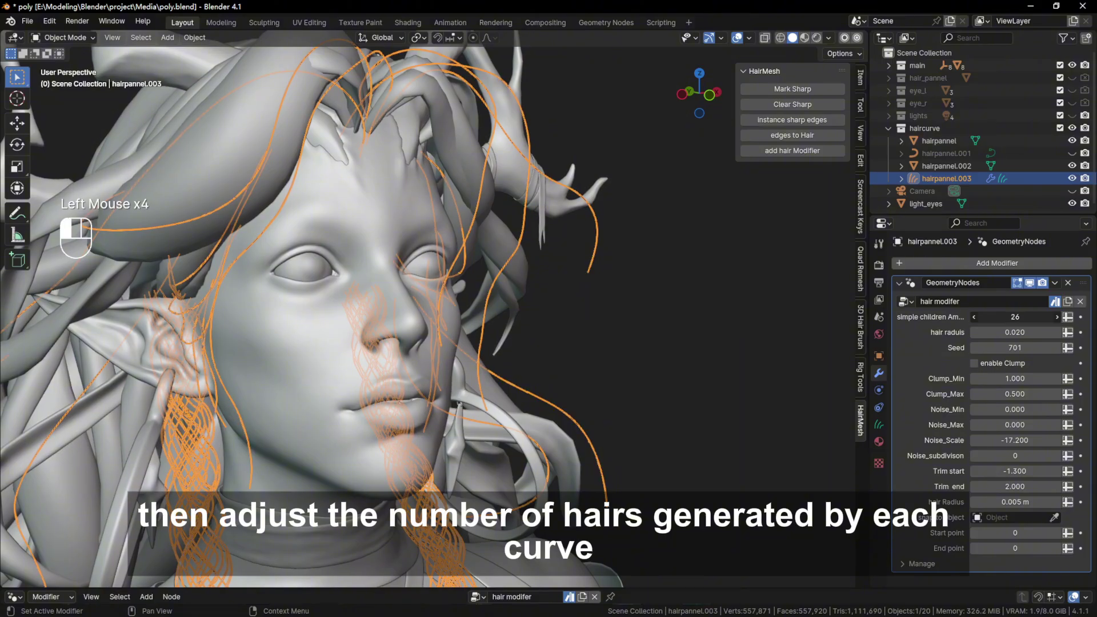
drag(1014, 332, 1085, 332)
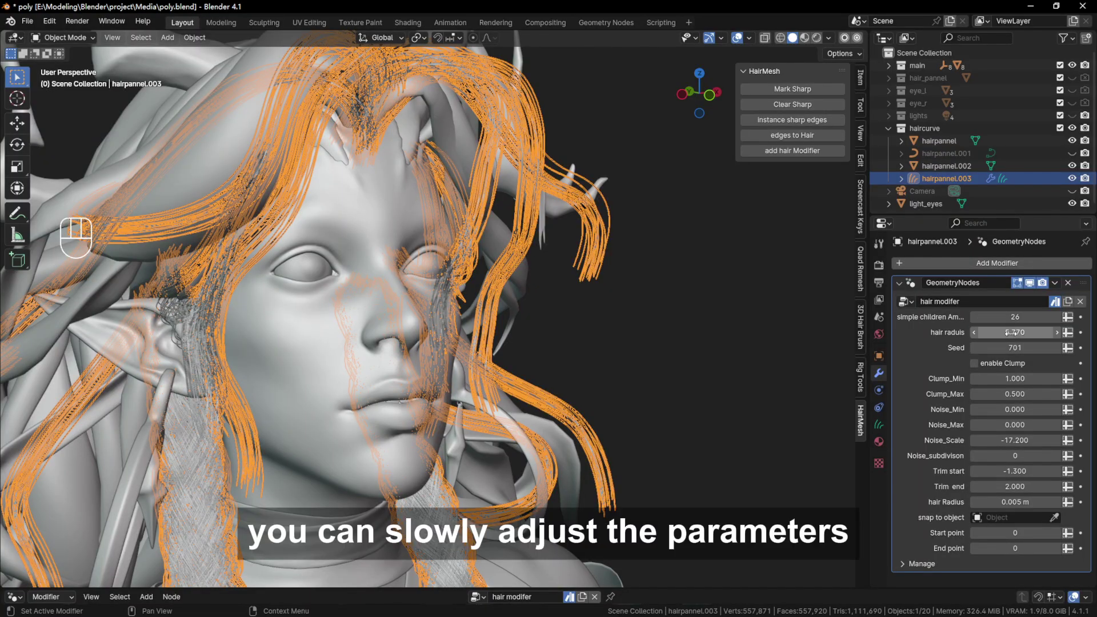
drag(1014, 316, 1062, 317)
scroll(452, 146, down, 2)
middle_drag(453, 146, 365, 320)
scroll(399, 146, up, 1)
scroll(388, 160, down, 2)
scroll(358, 361, up, 2)
middle_drag(358, 361, 371, 289)
scroll(361, 344, down, 2)
Step: Separate the two front braids' curves, including their linked points, from hairpannel.001 into their own object
key(ctrl+Tab)
key(Tab)
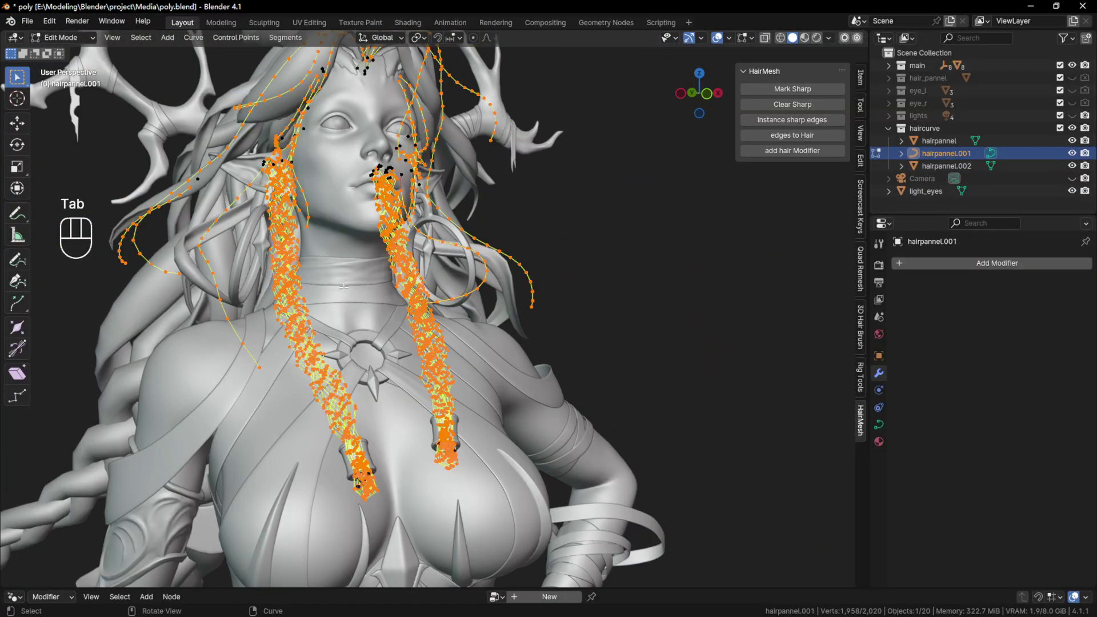
middle_drag(303, 394, 254, 400)
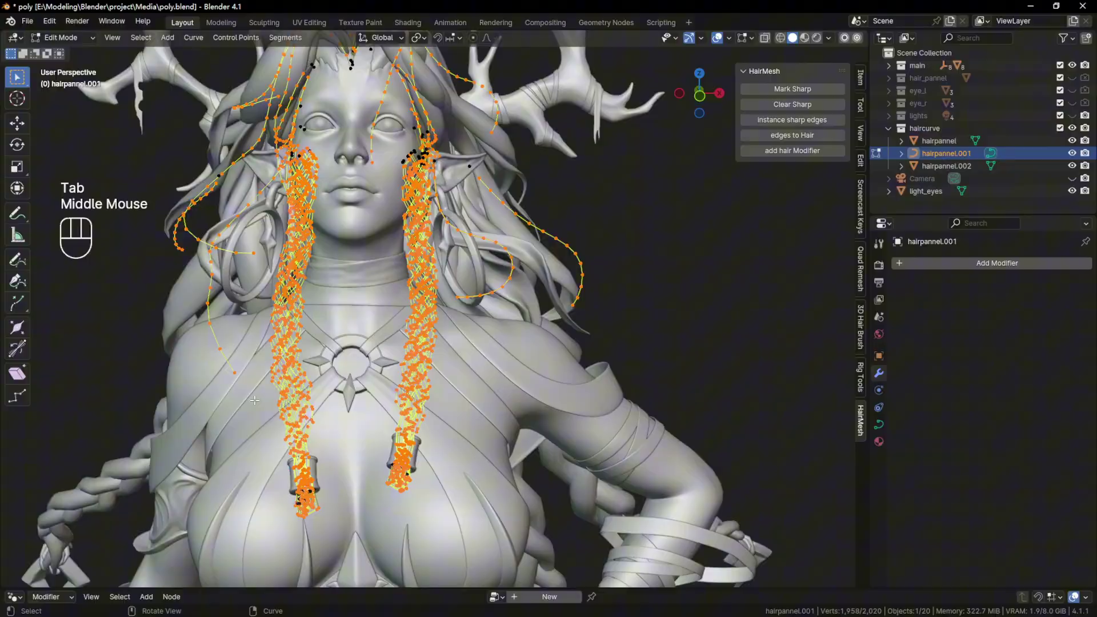
drag(254, 400, 469, 530)
key(ctrl+l)
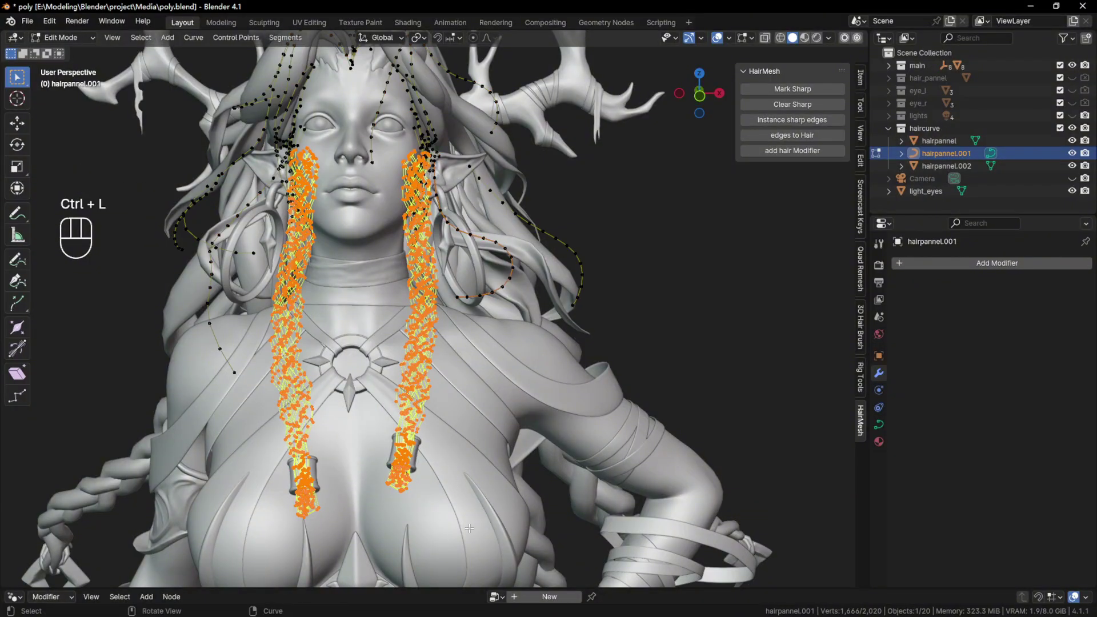
middle_drag(469, 528, 443, 333)
key(p)
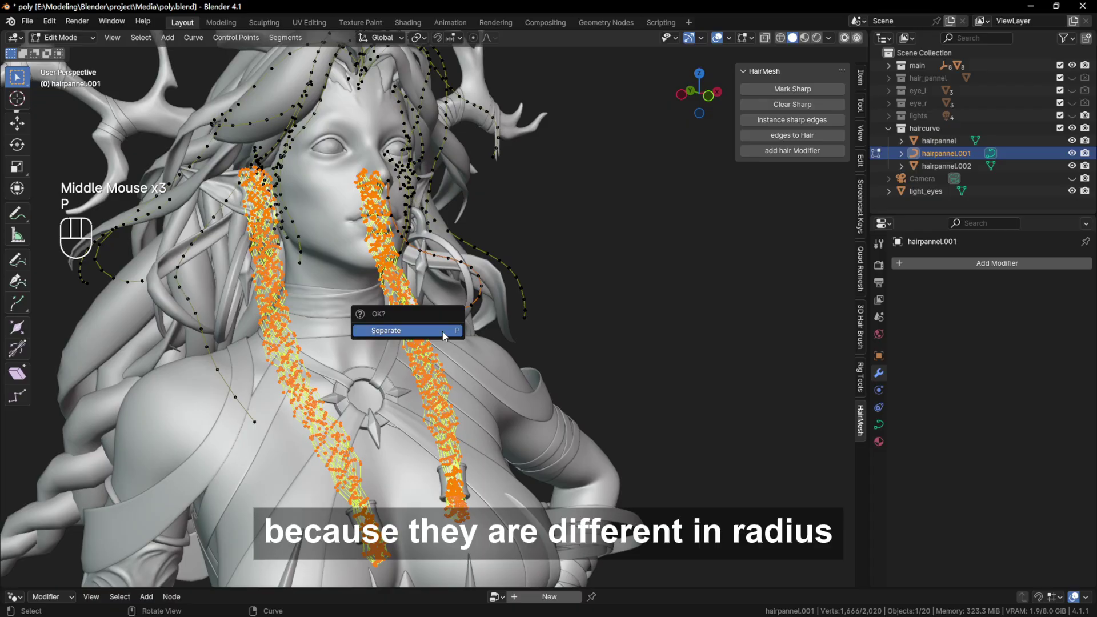
click(443, 331)
key(Tab)
Step: Convert the loose strand curves of hairpannel.001 to hair and add the hair modifier
click(594, 297)
click(518, 286)
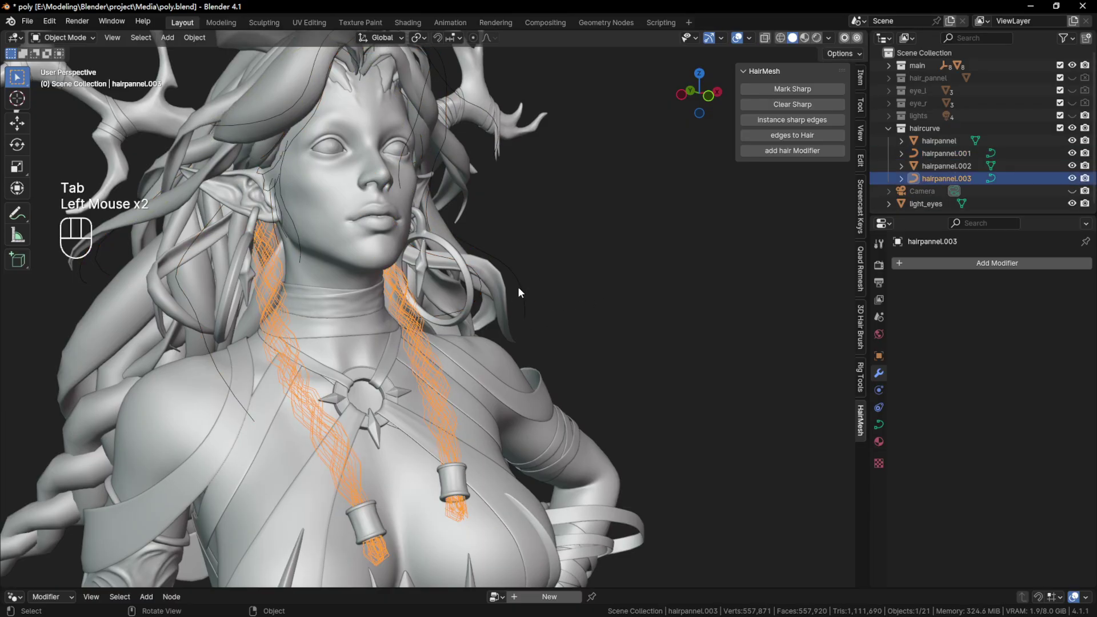
click(517, 286)
click(413, 344)
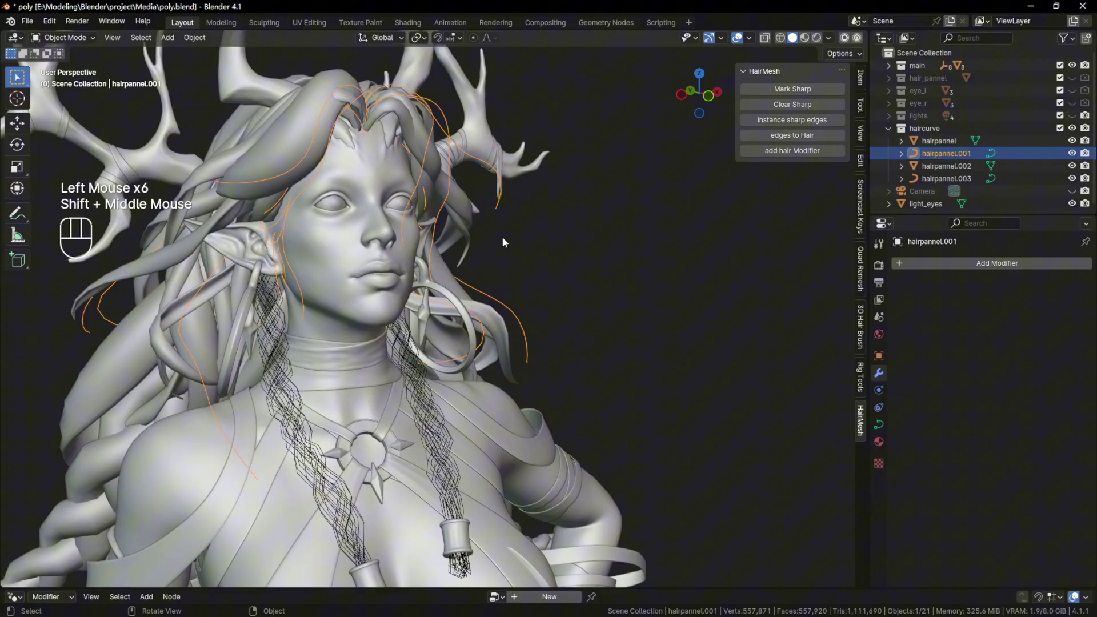
click(807, 151)
click(537, 318)
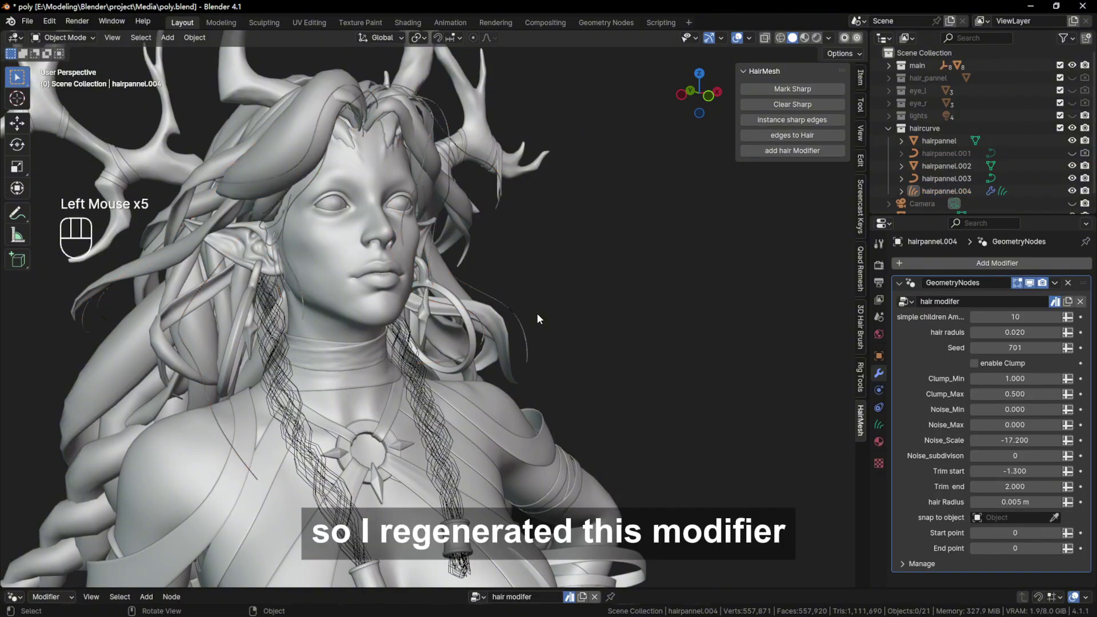
Step: Set the loose strands' simple children amount to 321 and the hair radius to 7.120
drag(1014, 332, 1062, 316)
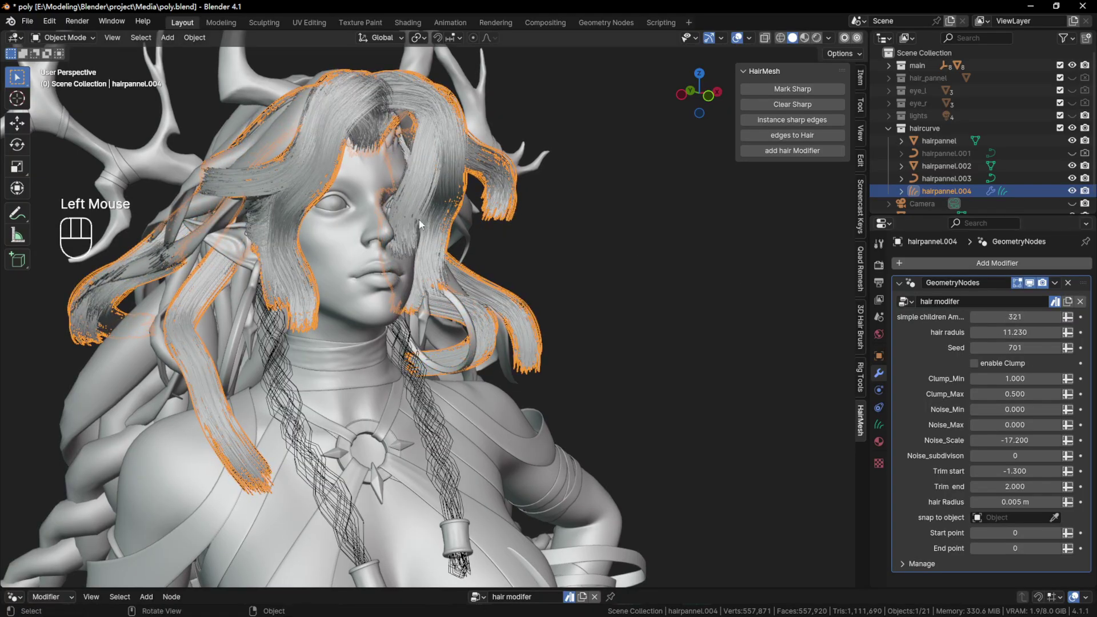
middle_drag(419, 219, 320, 220)
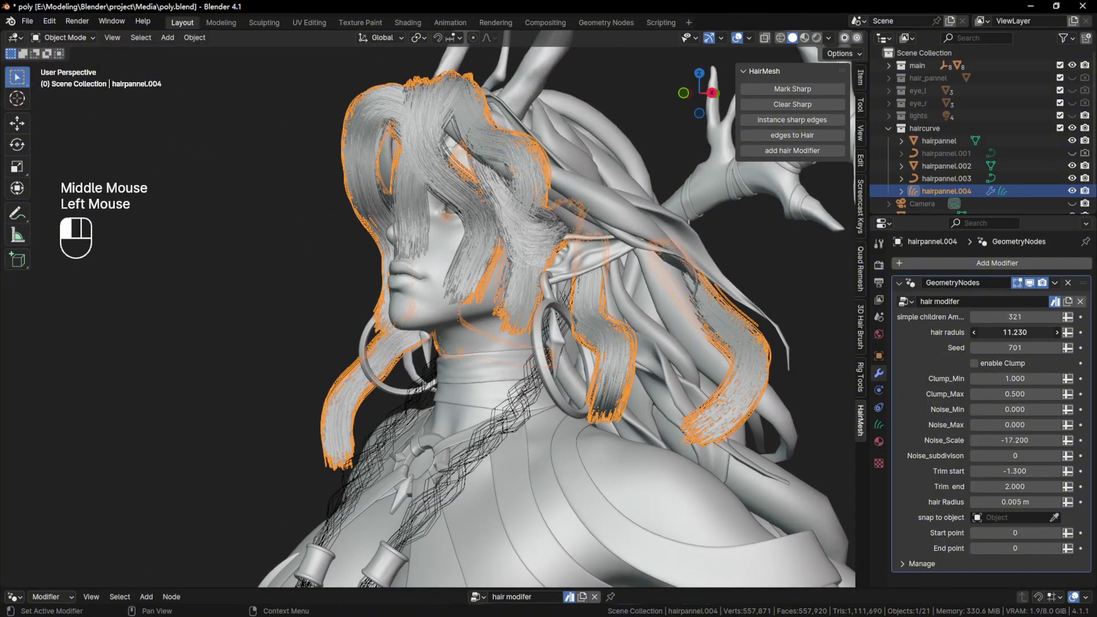
mouse_move(1014, 332)
mouse_down()
mouse_move(993, 332)
mouse_move(1005, 332)
mouse_up()
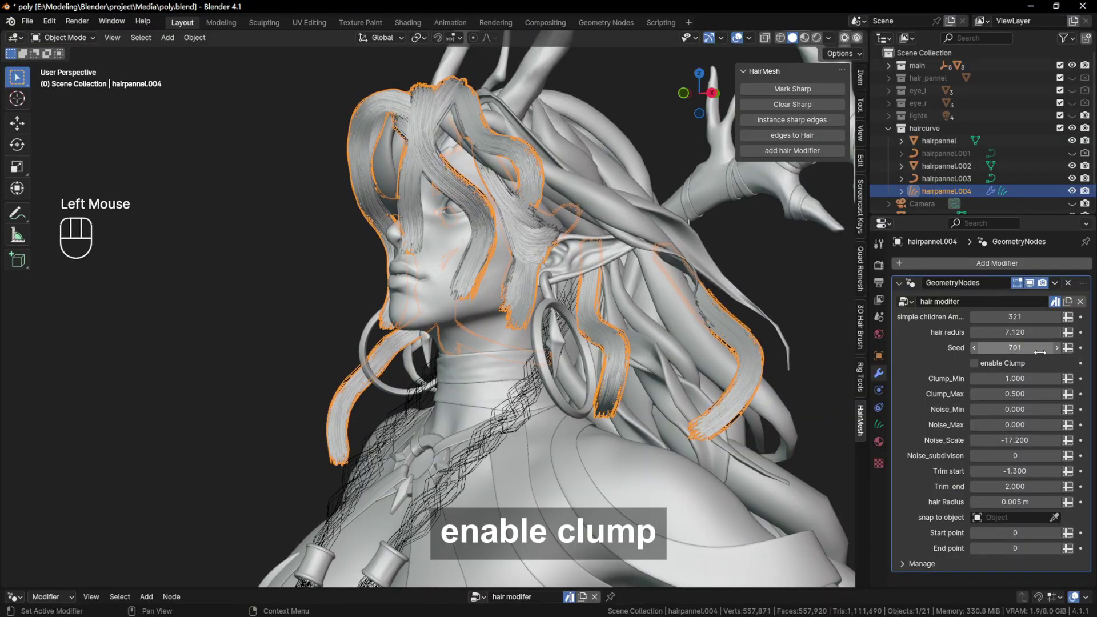
Step: Enable Clump for the loose strands, with Clump_Min at 1.040 and Clump_Max at 0.550
click(974, 363)
drag(1014, 378, 1023, 378)
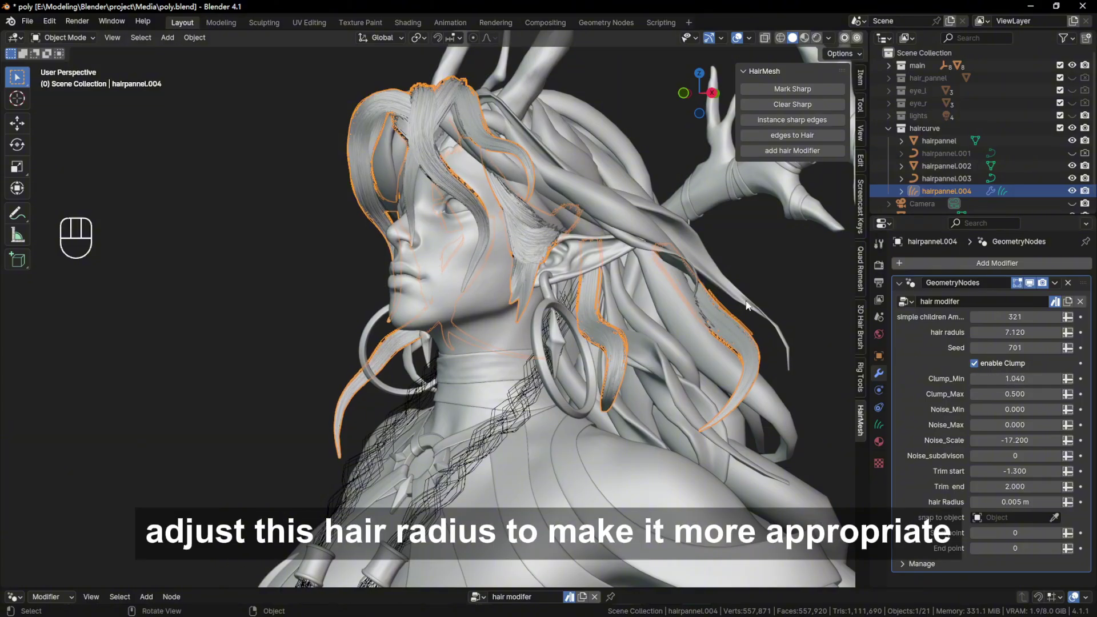
middle_drag(745, 306, 600, 311)
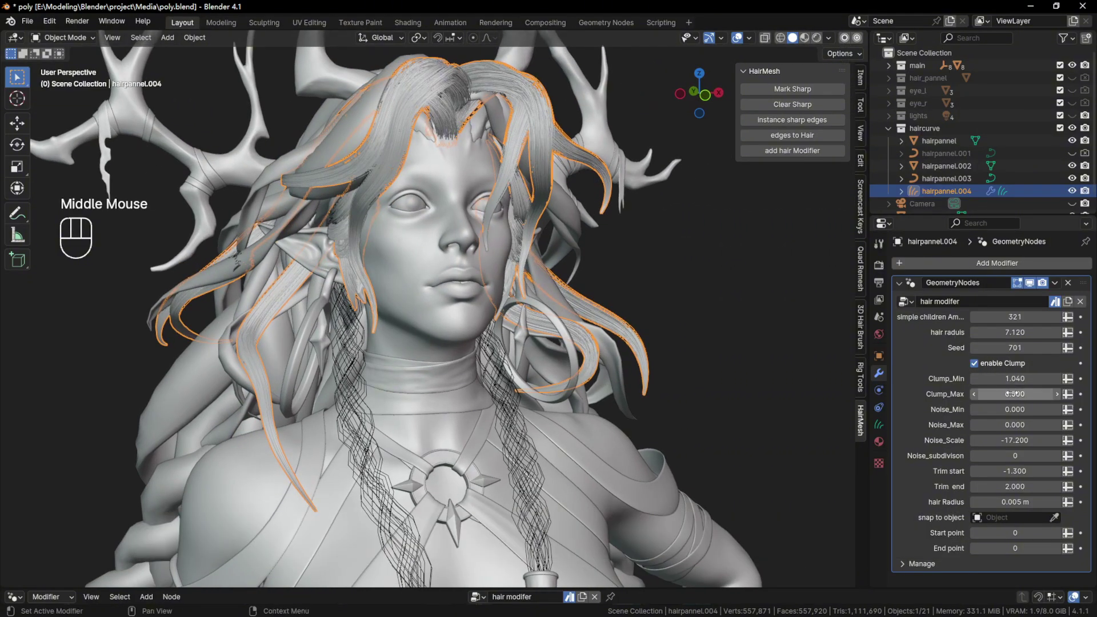
drag(1014, 394, 1004, 393)
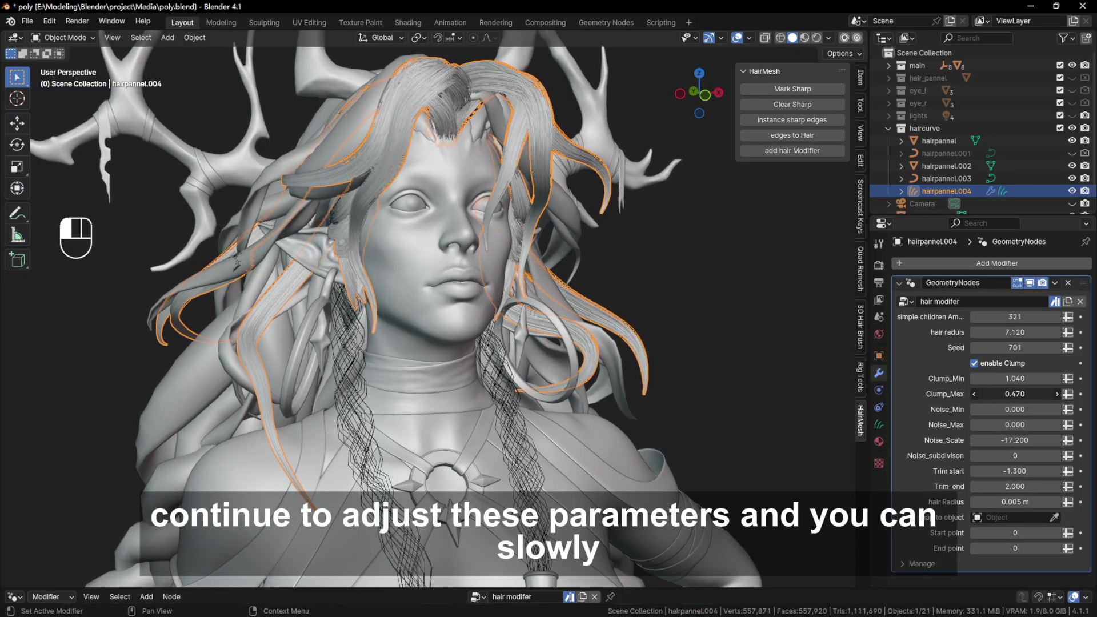
drag(1014, 393, 1022, 394)
middle_drag(443, 215, 577, 189)
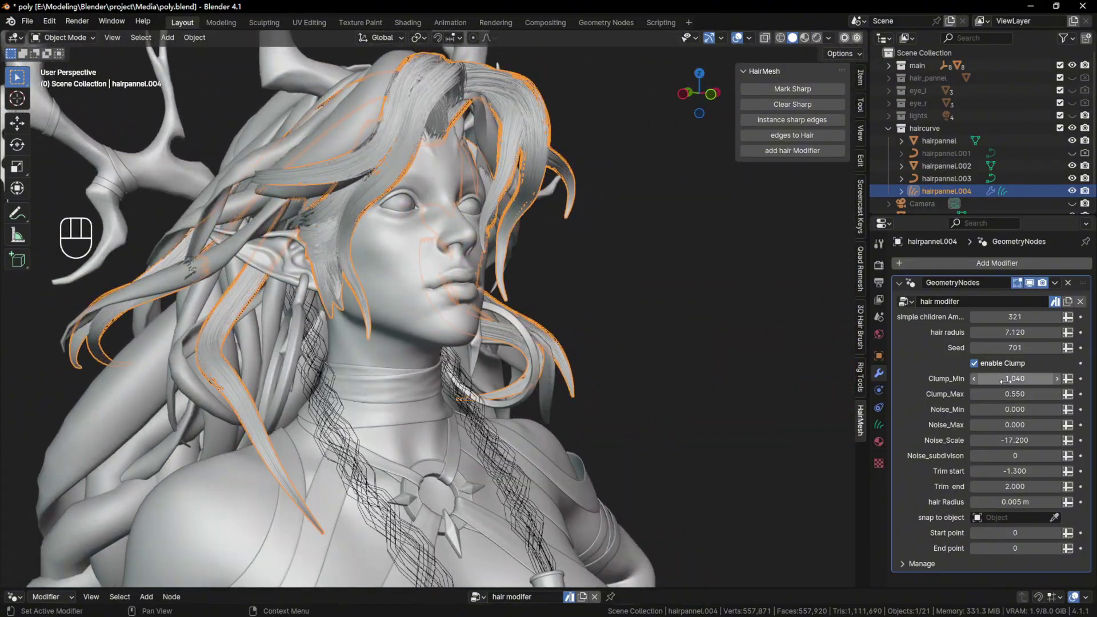
Step: Set the loose strands to 1050 children, hair radius 9.550, Clump_Max 0.090, Noise_Min -3.930, Trim start -2.000 and Trim end 0.990
drag(1012, 394, 1035, 398)
mouse_move(1014, 332)
mouse_down()
mouse_move(1045, 332)
mouse_move(1000, 333)
mouse_up()
middle_drag(542, 240, 434, 246)
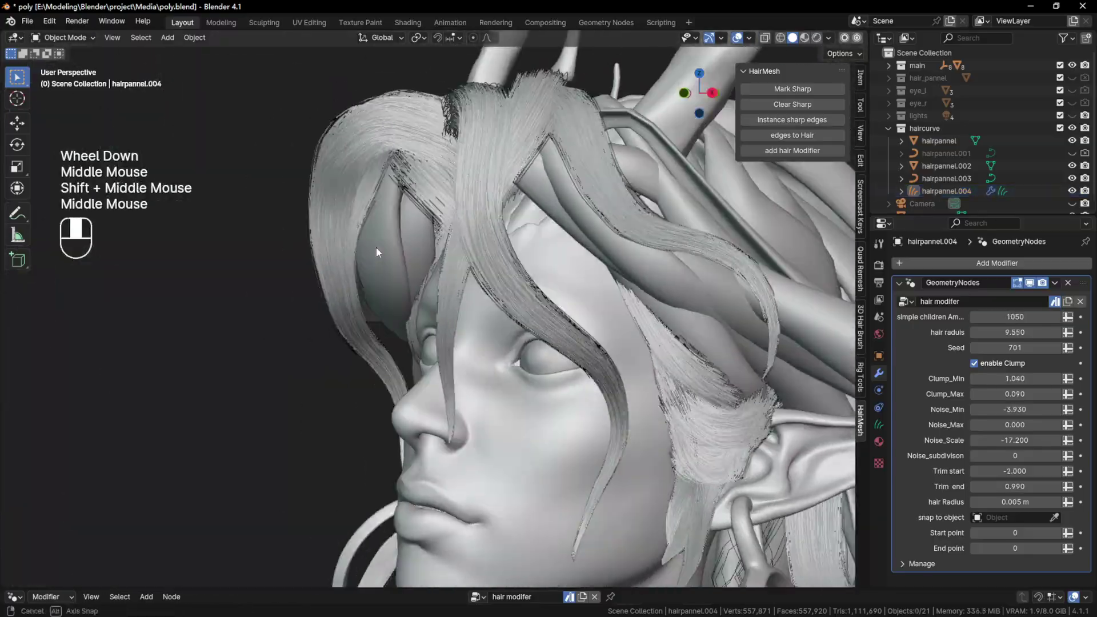
Step: Set the loose strands' Noise_Min to -10.710, Noise_Max to 4.330 and Noise_Scale to -15.570
middle_drag(376, 252, 446, 257)
scroll(446, 257, down, 2)
shift+middle_drag(446, 257, 486, 308)
drag(996, 409, 958, 409)
middle_drag(517, 245, 356, 225)
drag(1015, 424, 1063, 425)
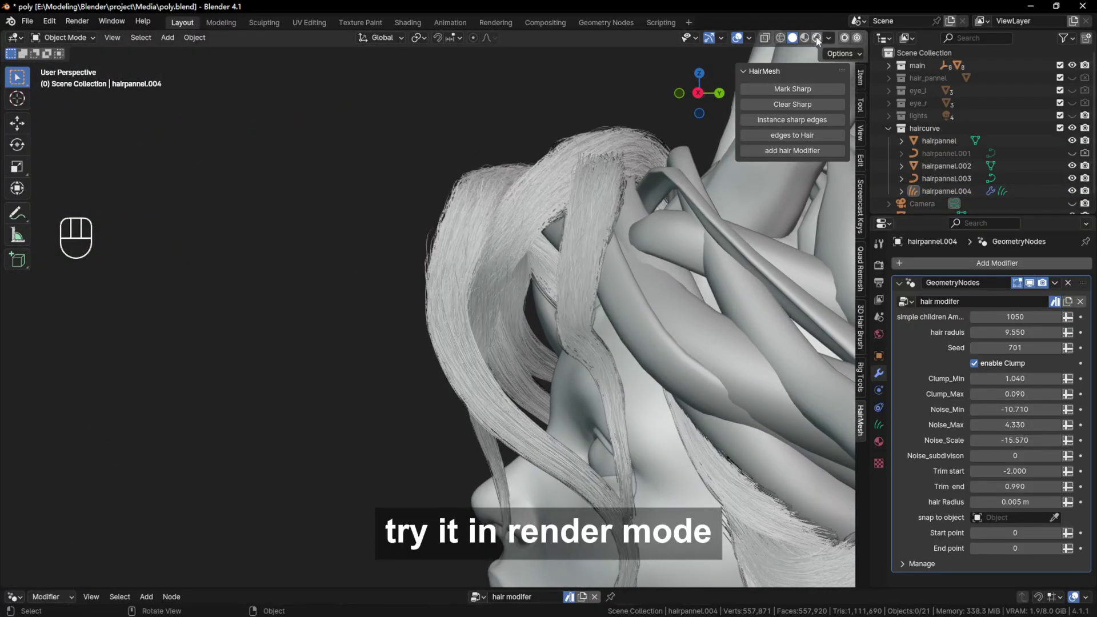
Step: Preview the loose strands in rendered shading and set their strand thickness, hair Radius, to 0.04 m
click(817, 37)
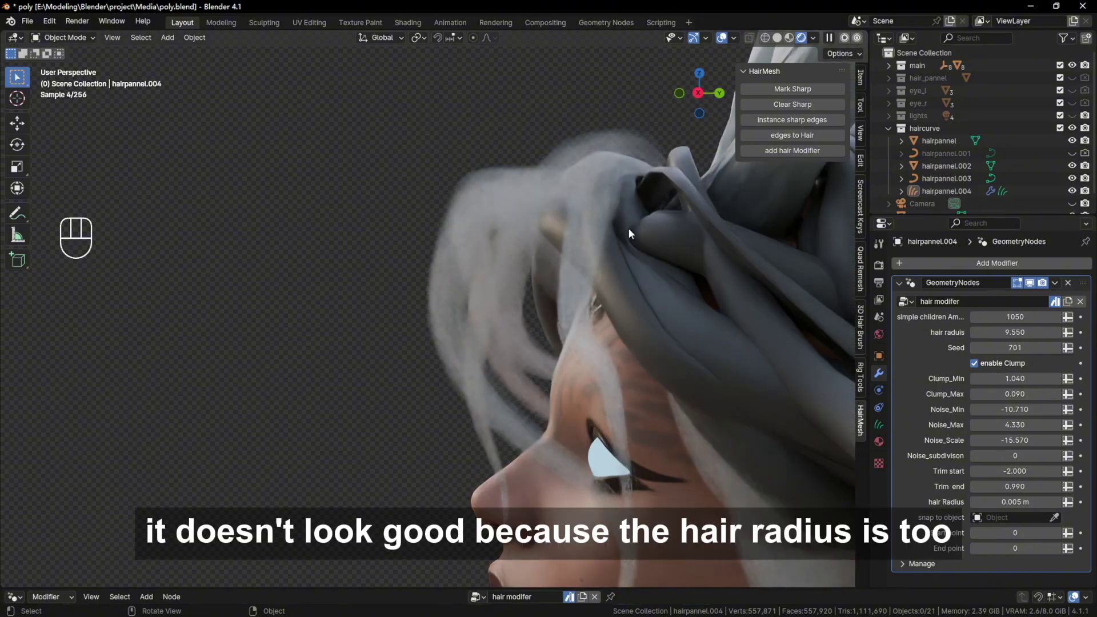
click(1031, 502)
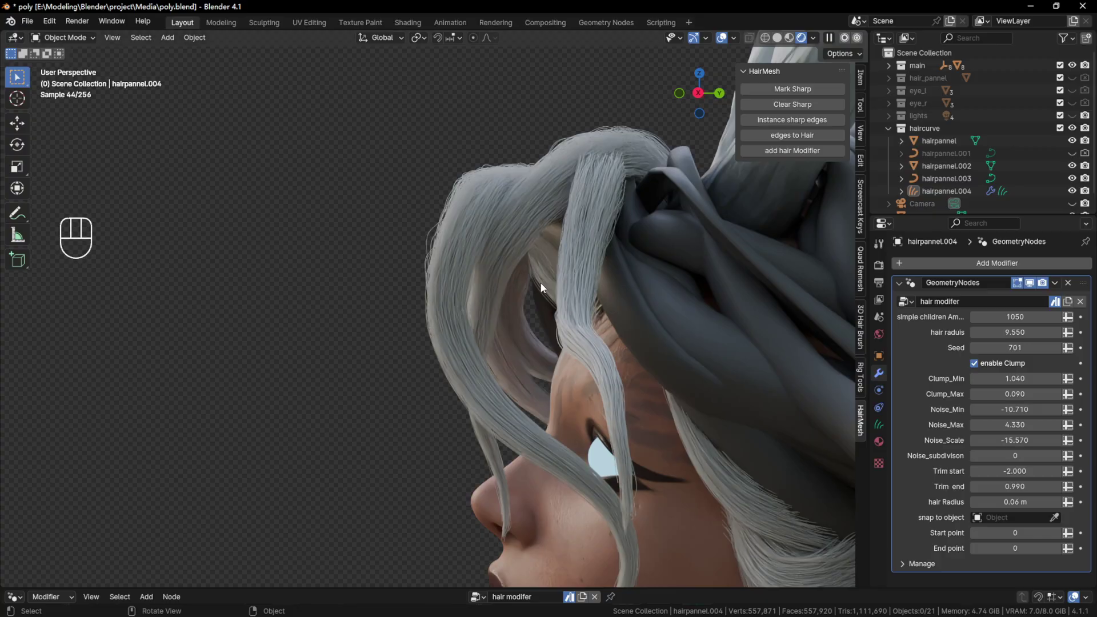
scroll(544, 284, down, 2)
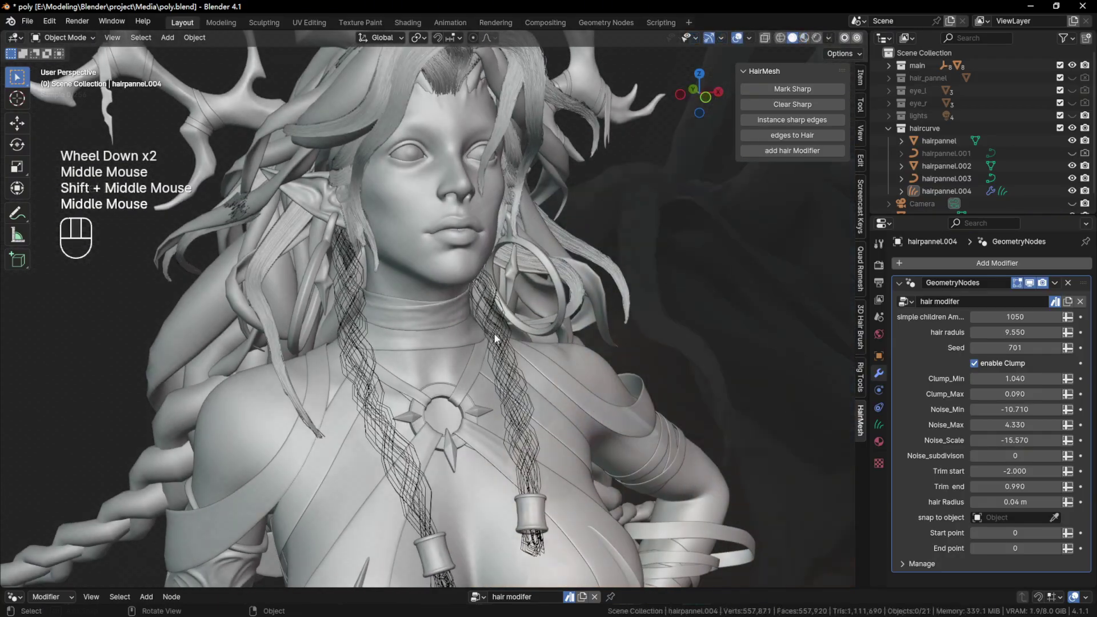
Step: Convert the separated braid curves of hairpannel.003 to hair and add the hair modifier
click(495, 338)
middle_drag(494, 338, 467, 328)
click(481, 335)
click(629, 303)
click(491, 329)
click(780, 135)
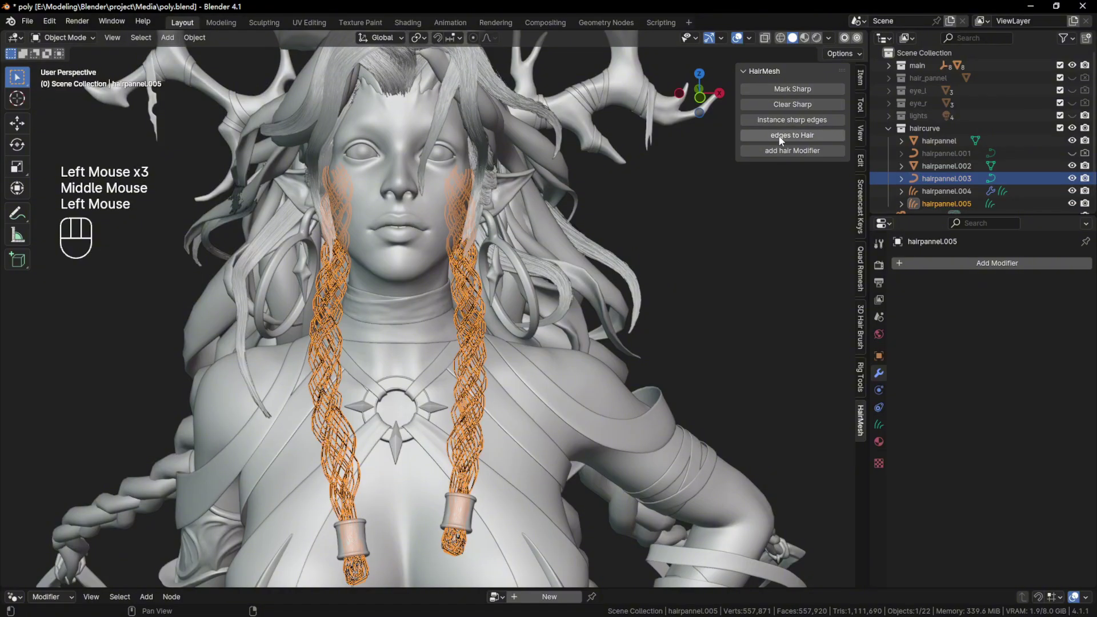
click(782, 151)
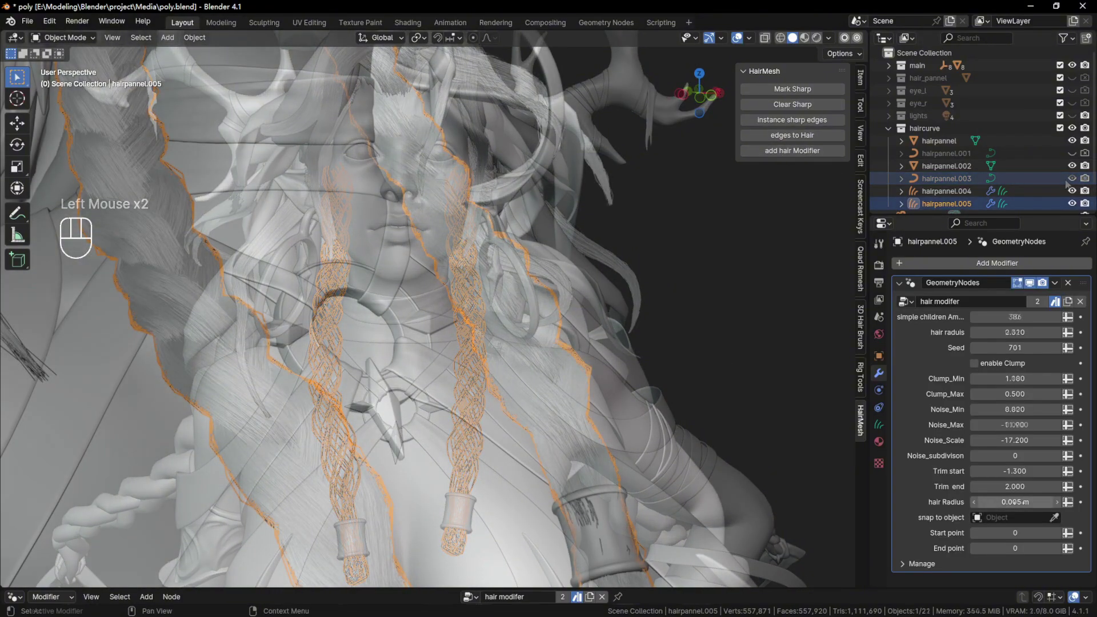
Step: Set the braids to 386 children, hair radius 2.310, Clump_Min 1.180, Noise_Min 8.820, Noise_Max -11.900 and strand thickness, hair Radius, 0.04 m
click(1043, 502)
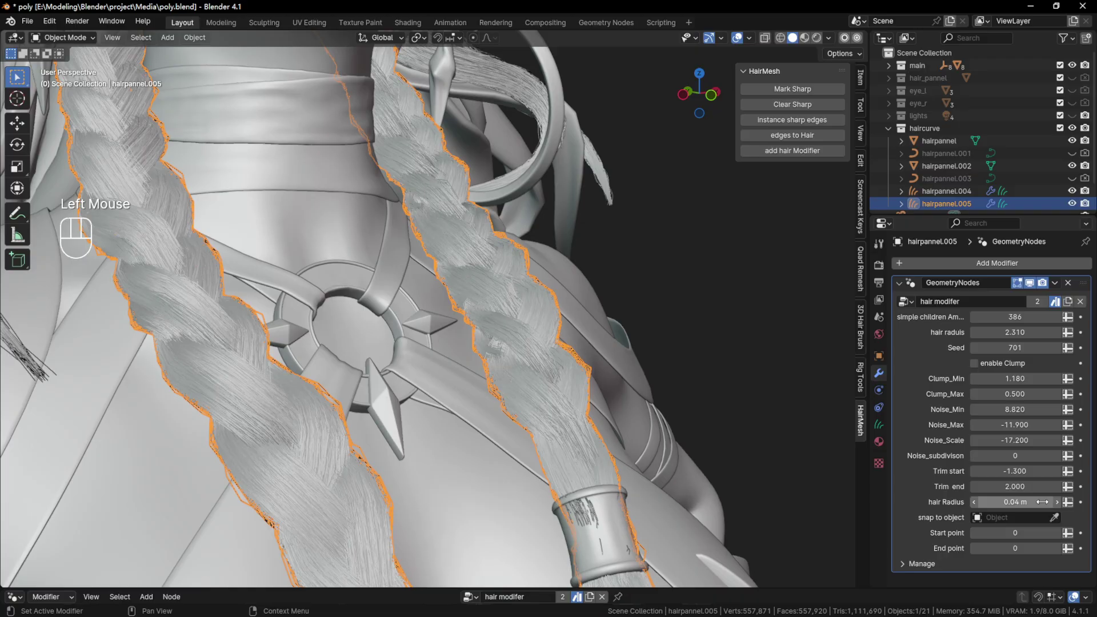
scroll(598, 180, down, 2)
ctrl+middle_drag(598, 180, 598, 245)
middle_drag(598, 245, 583, 243)
mouse_move(582, 242)
shift+middle_down()
mouse_move(600, 251)
mouse_move(603, 228)
shift+middle_up()
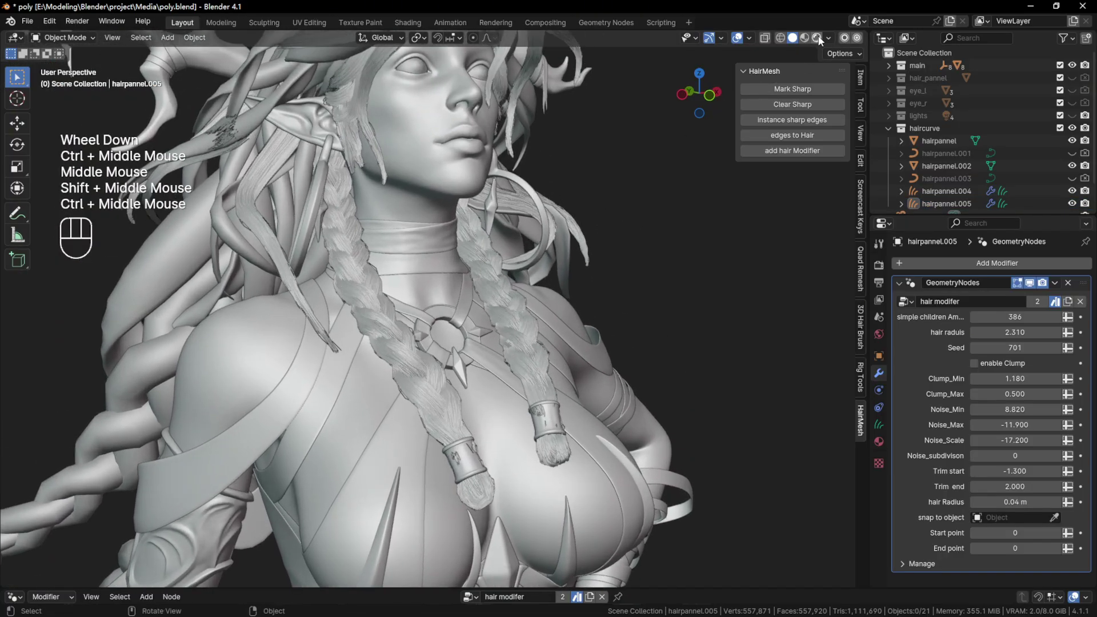
Step: Preview in rendered shading and give the loose strands, hairpannel.004, a new material with a Principled Hair BSDF surface
click(816, 38)
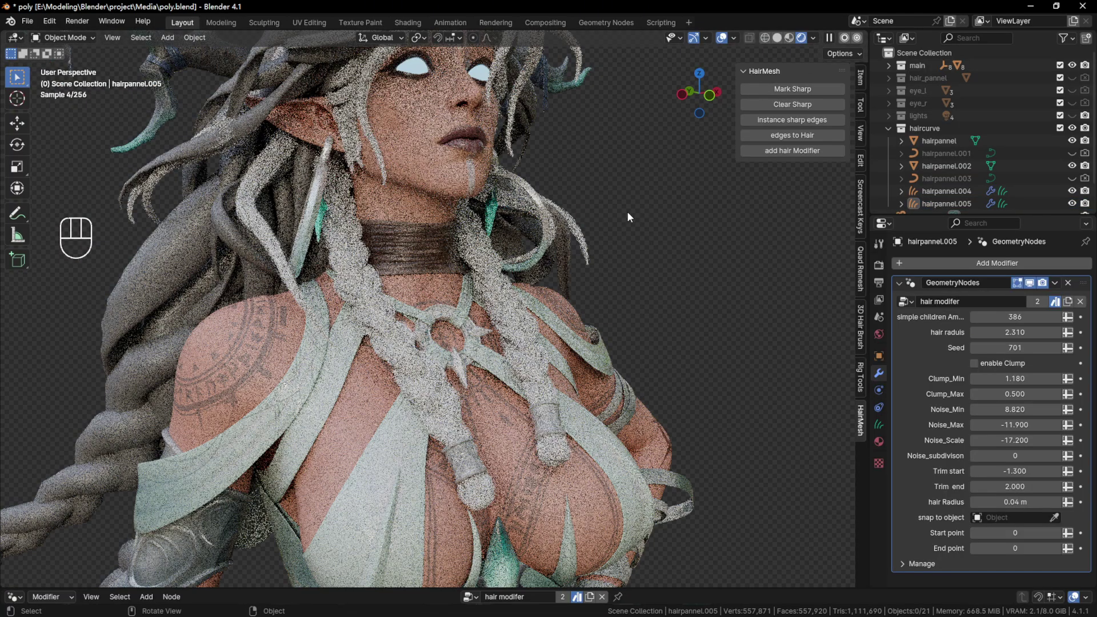
click(509, 123)
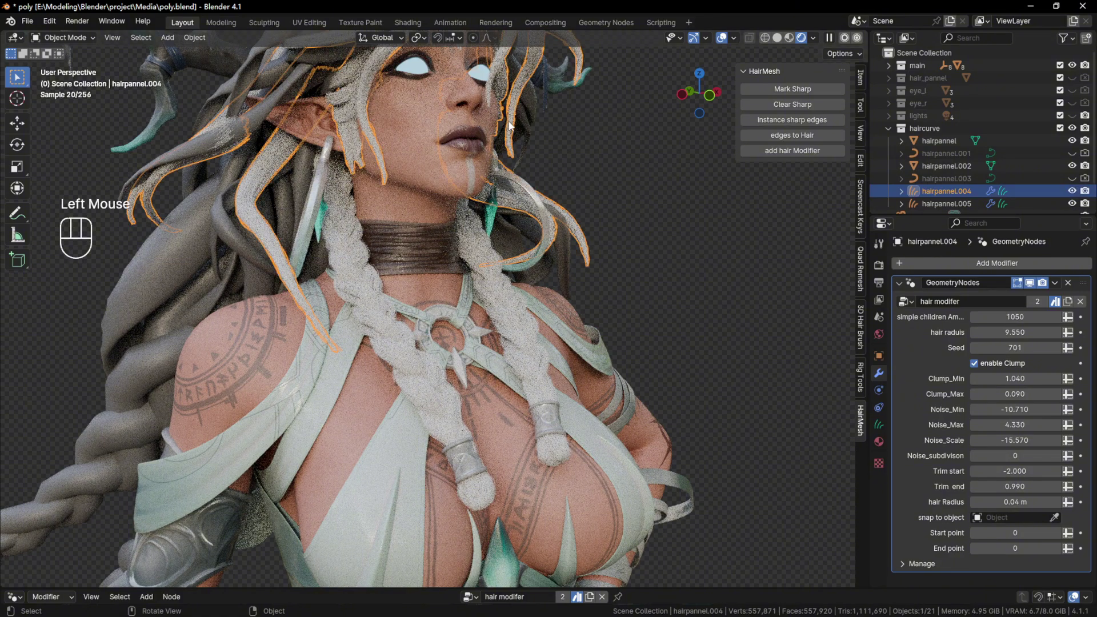
click(879, 442)
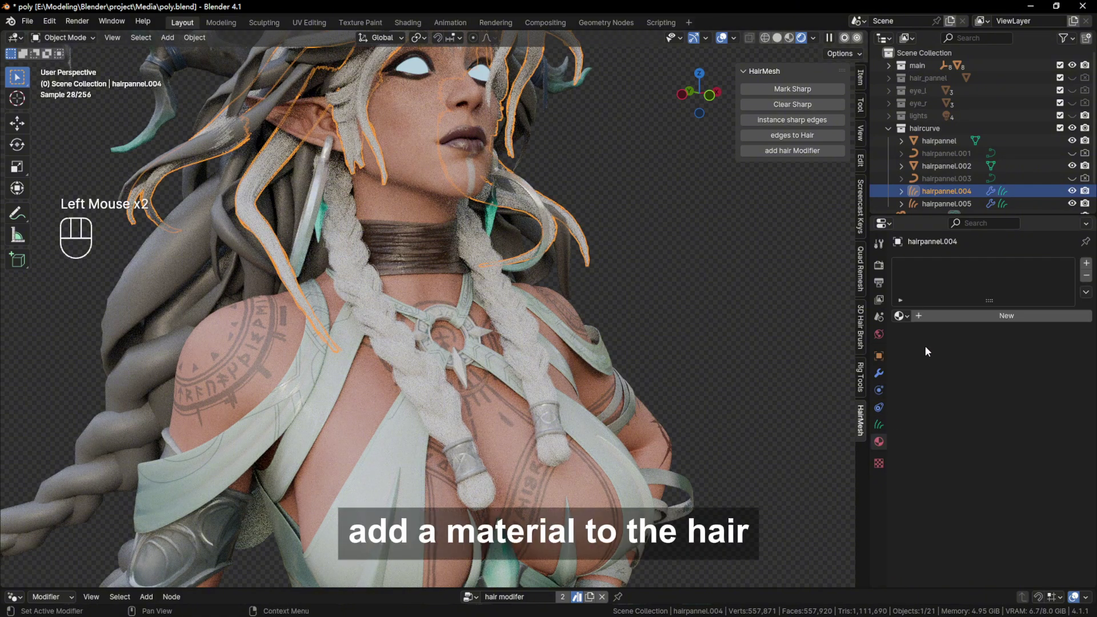
click(937, 318)
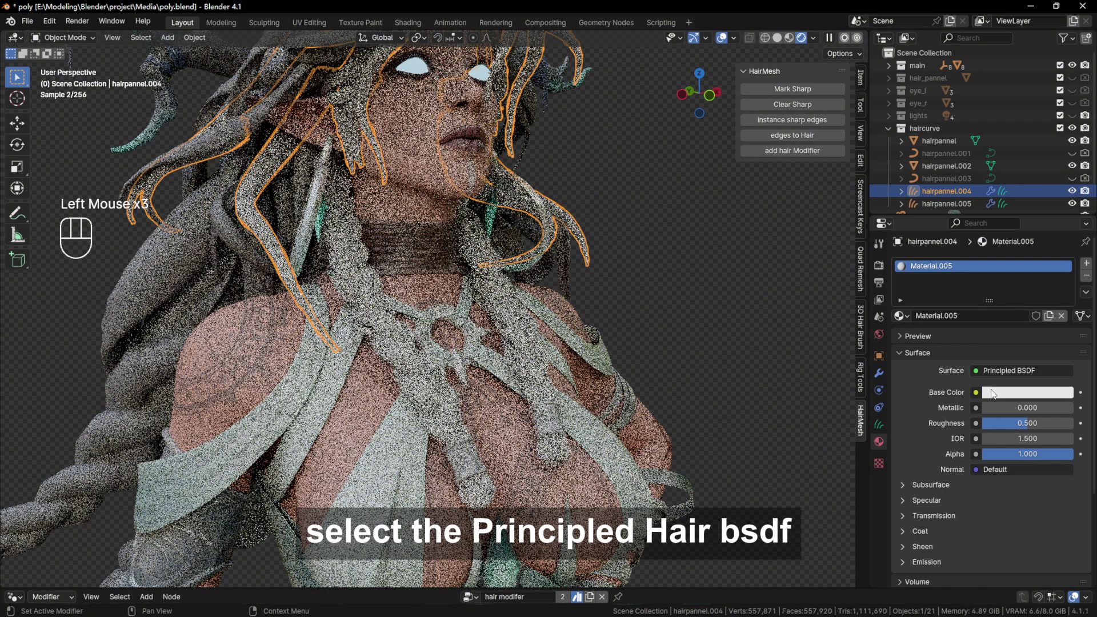
click(998, 371)
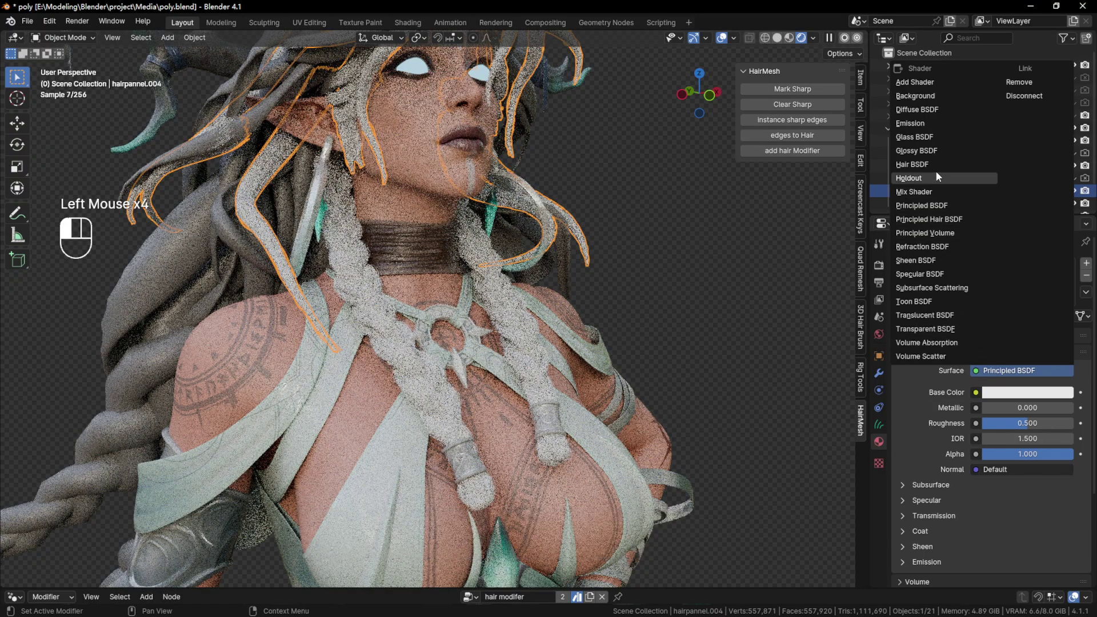
click(942, 220)
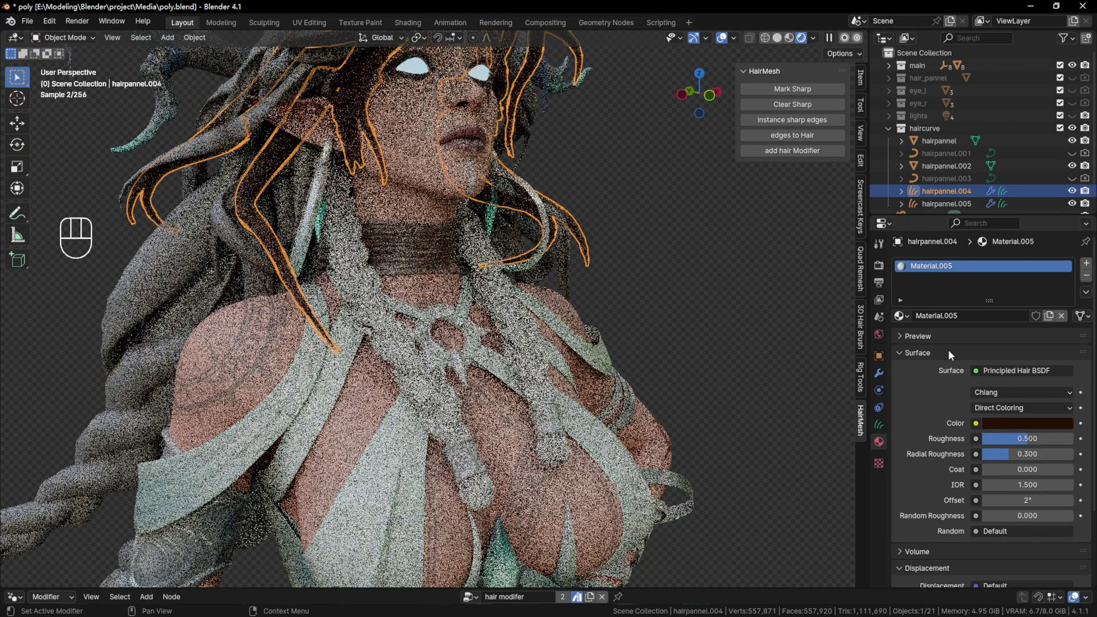
Step: Set the loose strands' hair material color to a muted dark blue and check it on the deselected strands
click(1015, 423)
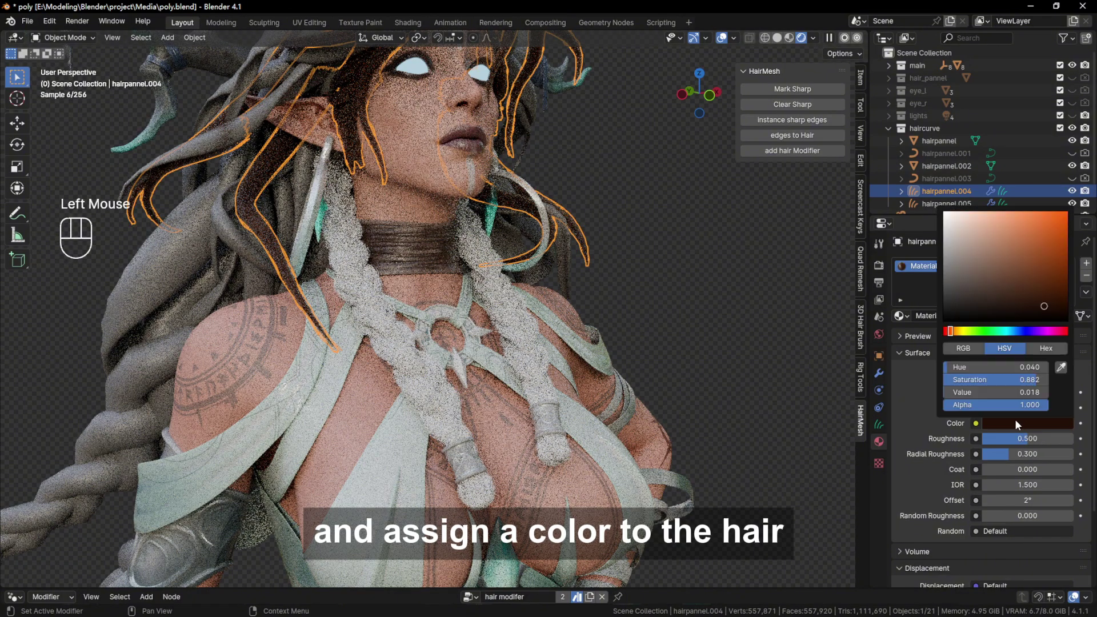
click(1012, 331)
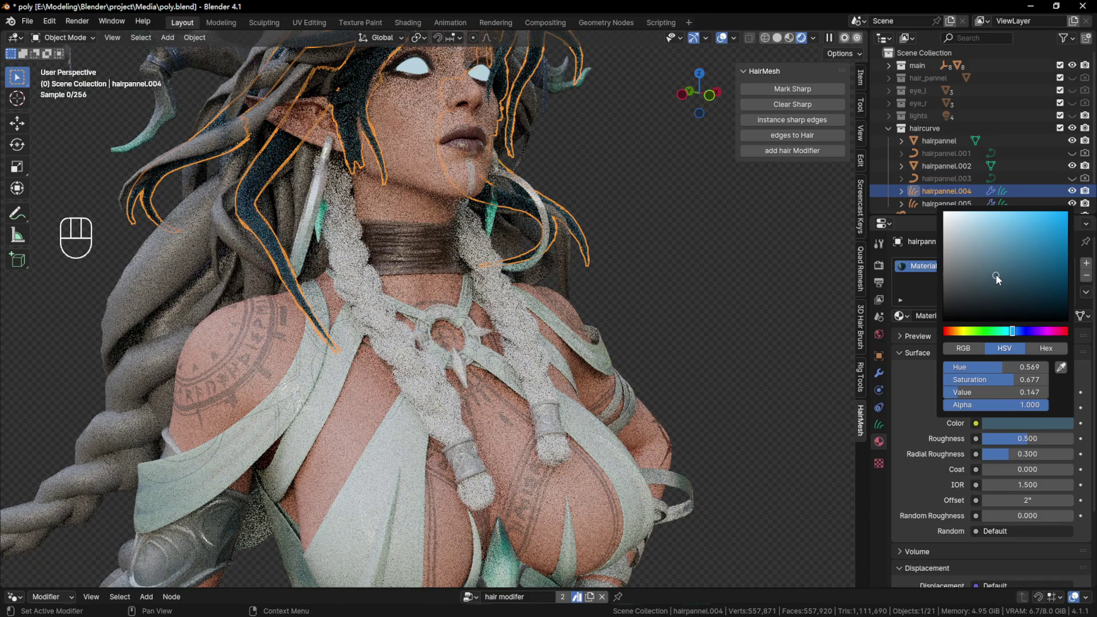
click(996, 275)
drag(1019, 330, 1019, 329)
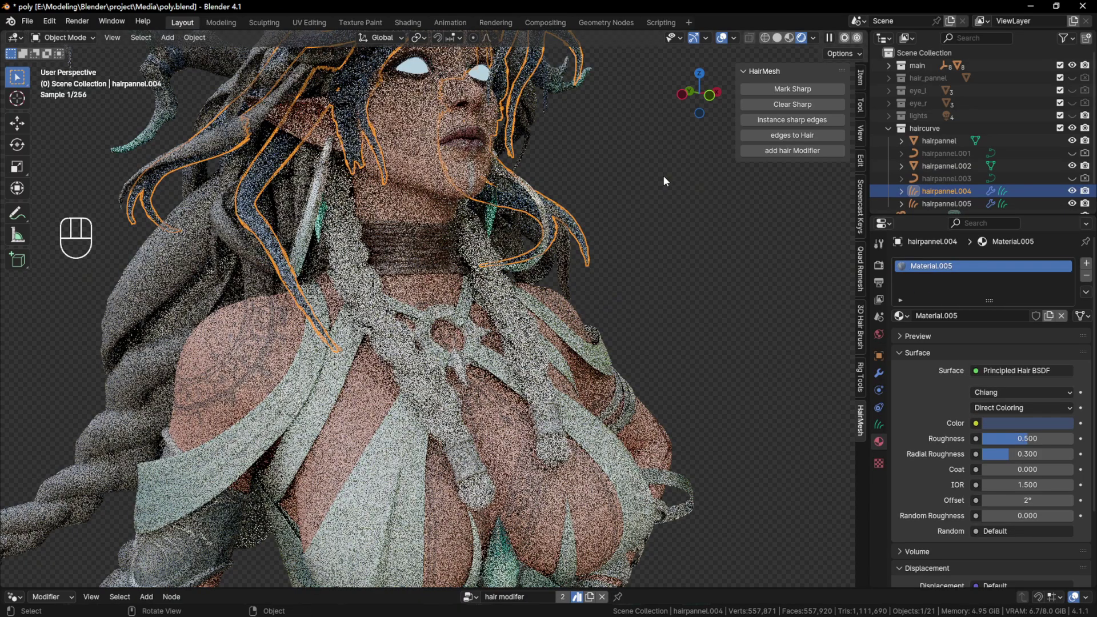
click(645, 166)
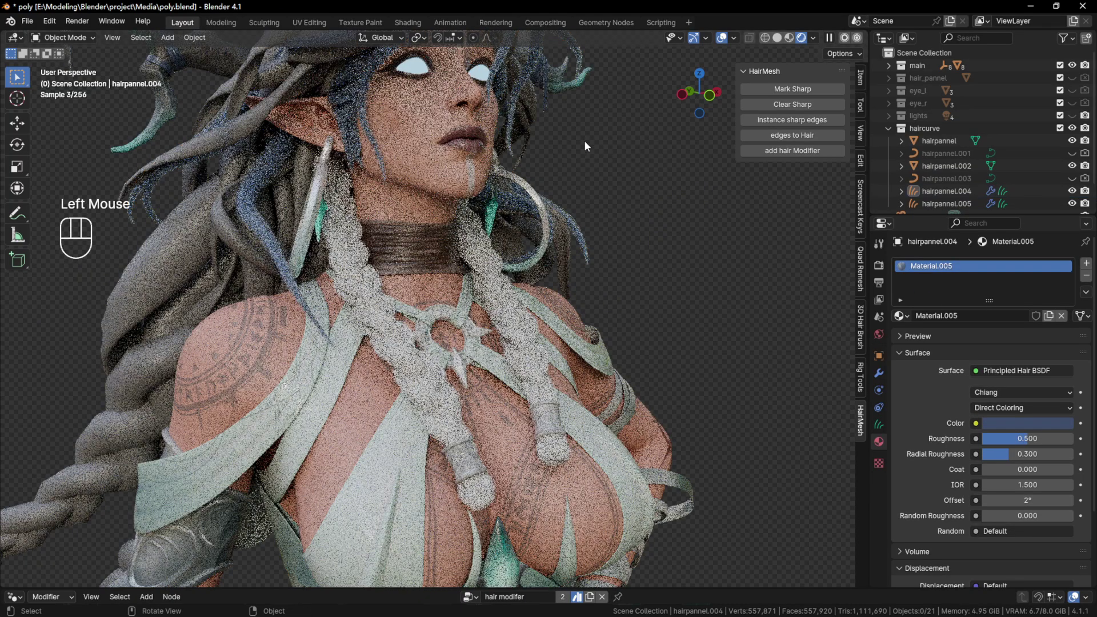
shift+middle_drag(511, 113, 530, 199)
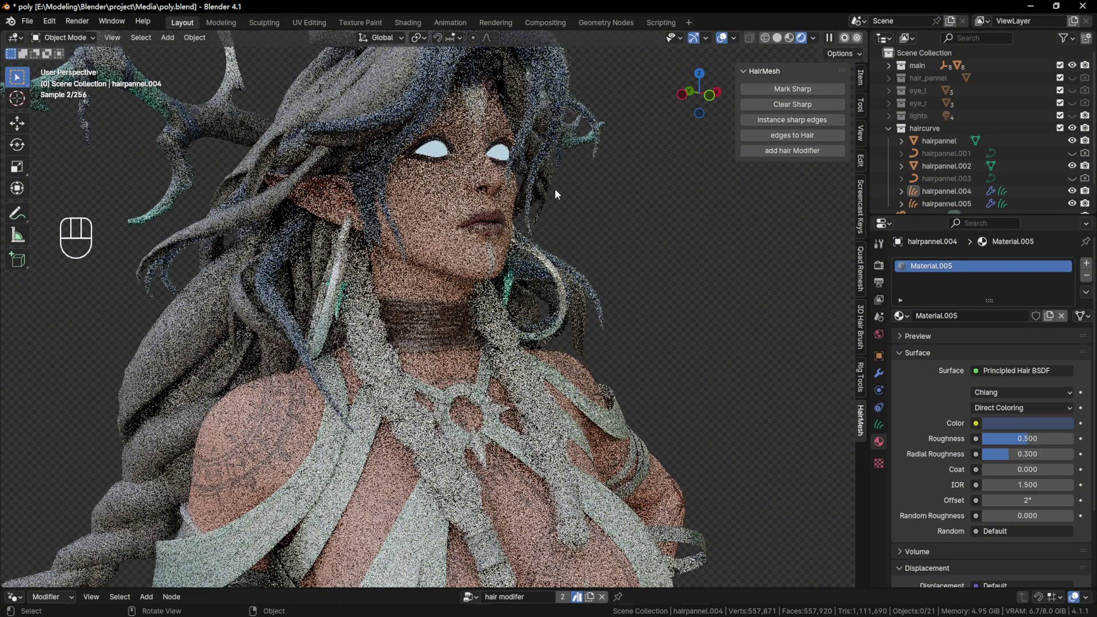
Step: Change the scene's render engine to EEVEE
click(878, 266)
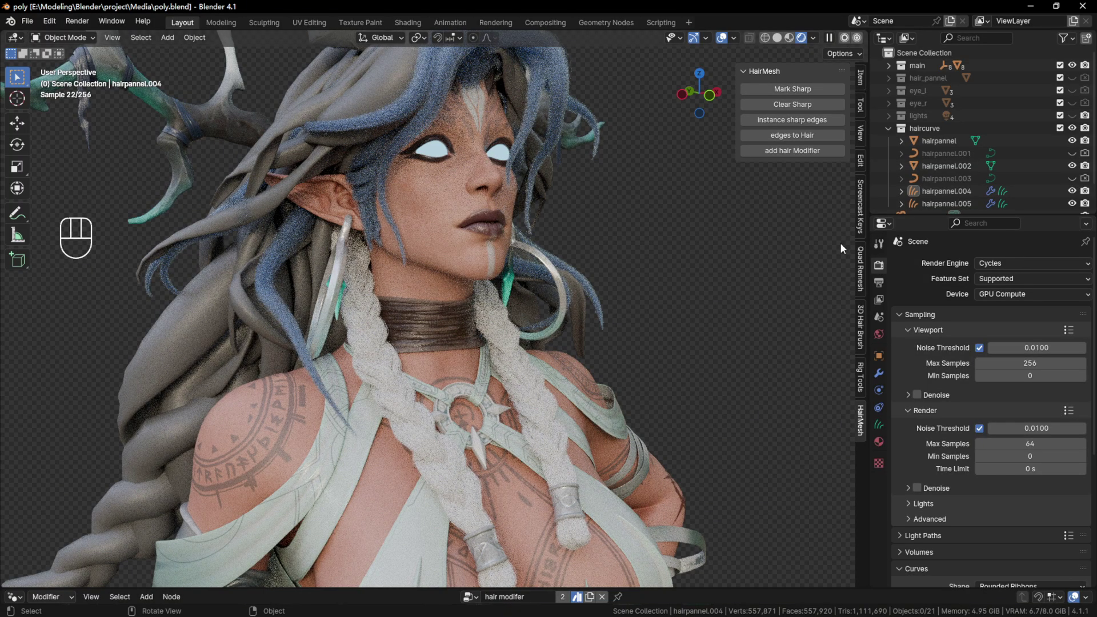
click(987, 265)
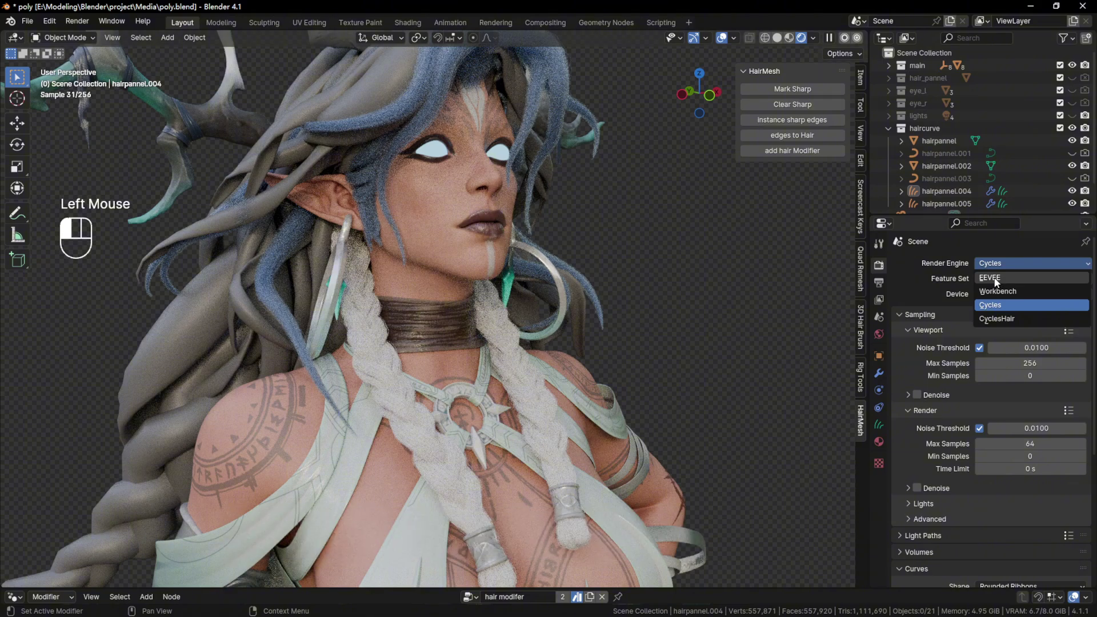
click(994, 279)
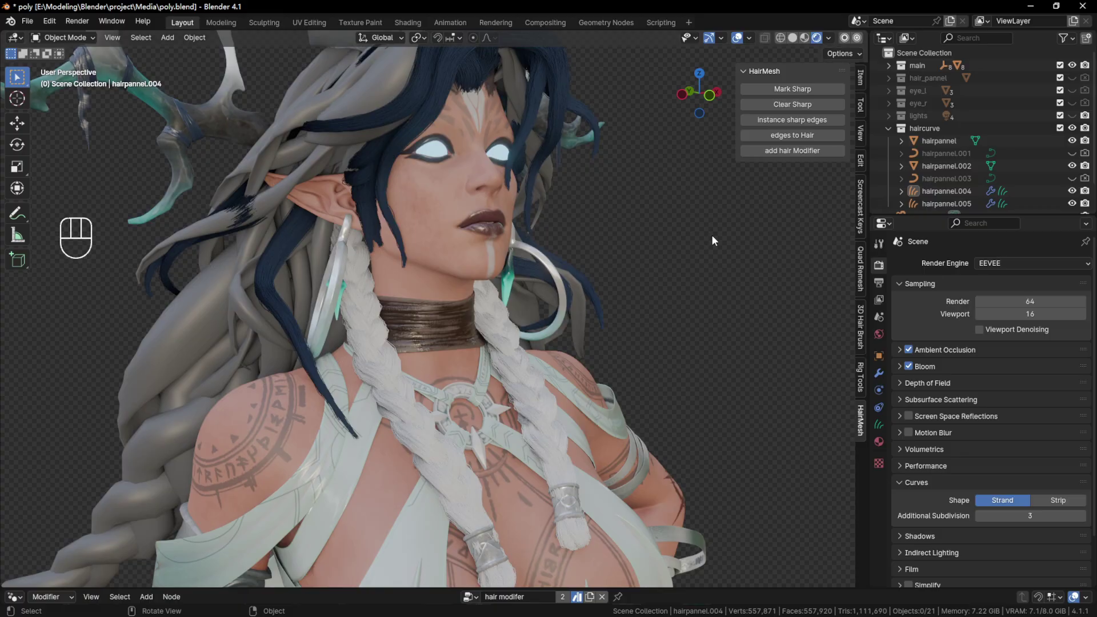
Step: Examine the loose strands and braids from several angles in the EEVEE rendered preview
middle_drag(546, 159, 459, 148)
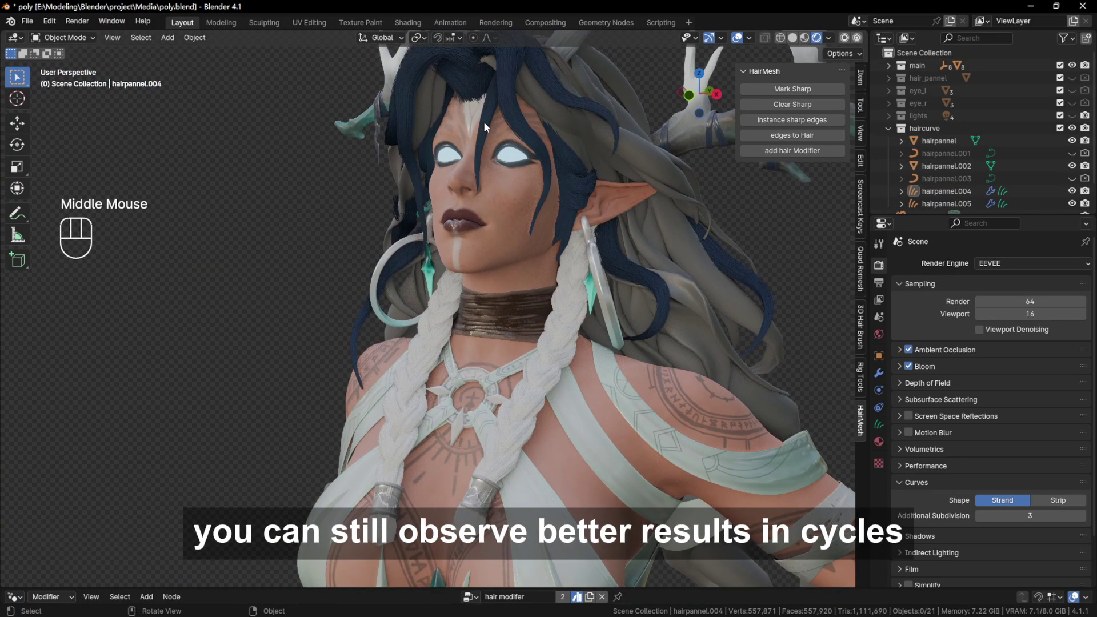
middle_drag(508, 179, 550, 195)
scroll(562, 180, up, 4)
scroll(584, 193, down, 2)
scroll(424, 229, down, 2)
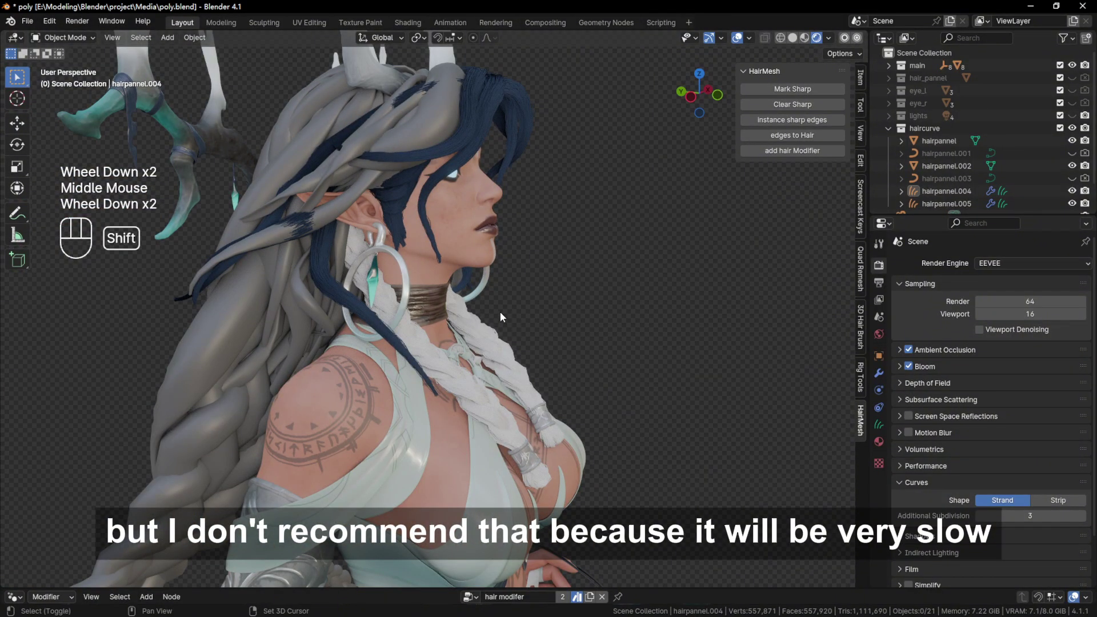
shift+middle_drag(501, 315, 478, 301)
scroll(508, 302, up, 2)
click(478, 301)
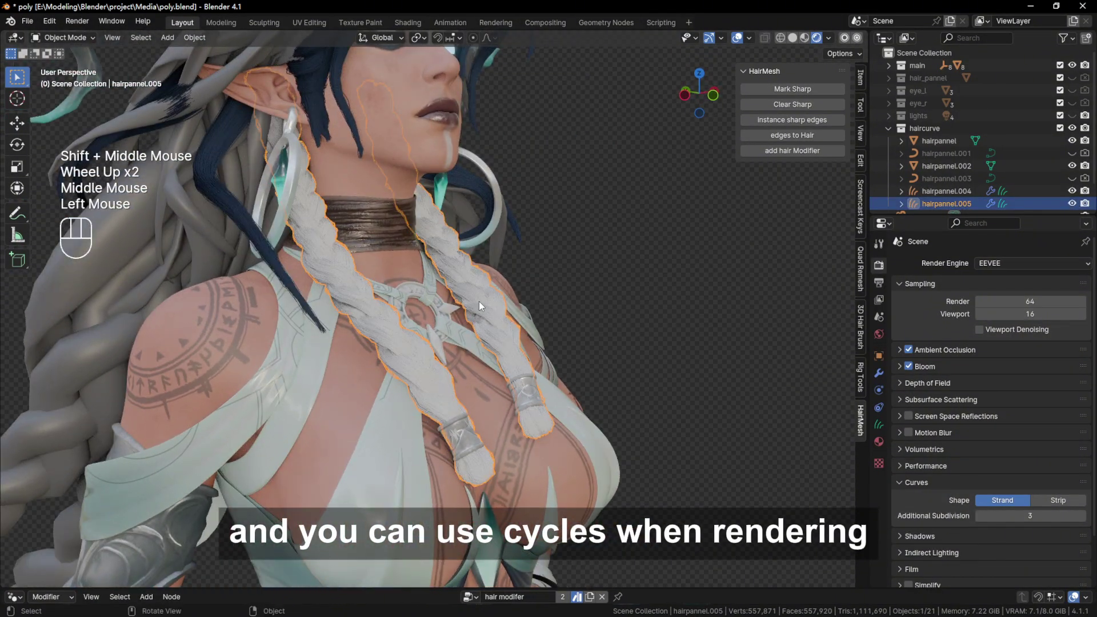
click(564, 272)
shift+middle_drag(563, 272, 480, 289)
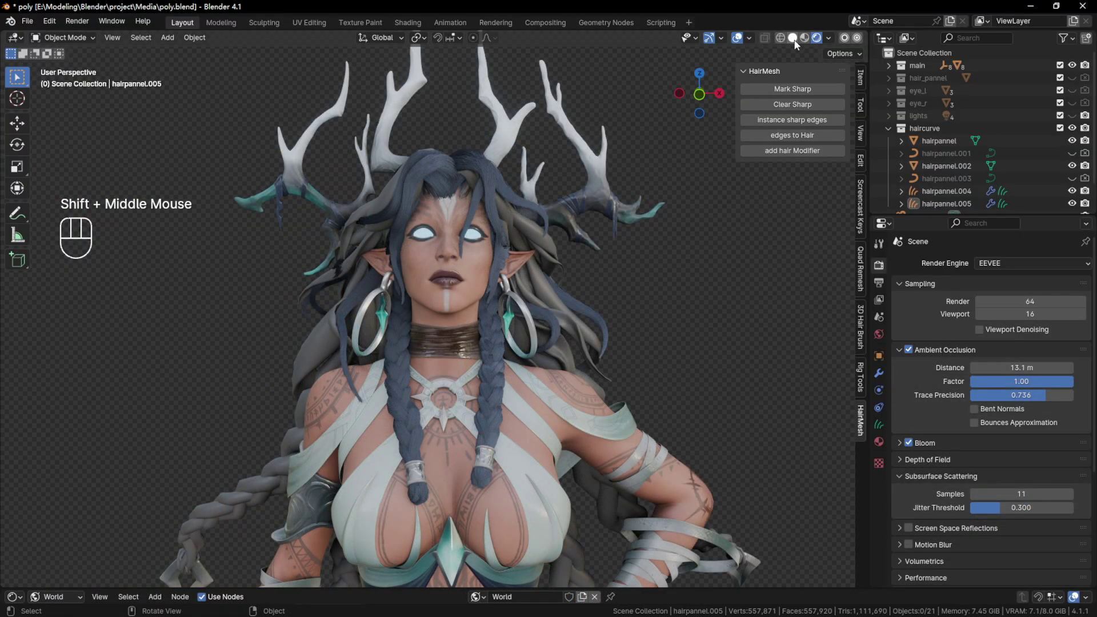
Step: Return the viewport to solid shading and save the file
click(792, 38)
middle_drag(586, 141, 535, 178)
key(ctrl+s)
Step: Isolate the hairpannel mesh in local view and enter Edit Mode on it
middle_drag(449, 190, 404, 190)
click(939, 140)
middle_drag(514, 179, 486, 182)
double_click(402, 176)
middle_drag(402, 177, 691, 223)
key(KP_Divide)
click(591, 190)
double_click(440, 239)
key(Tab)
Step: Select a lengthwise edge loop on each of the thick strands around the back and sides of the hair mesh
scroll(459, 258, up, 3)
shift+middle_drag(436, 237, 512, 237)
scroll(460, 257, down, 4)
scroll(512, 252, up, 2)
shift+double_click(422, 269)
shift+middle_drag(434, 343, 434, 240)
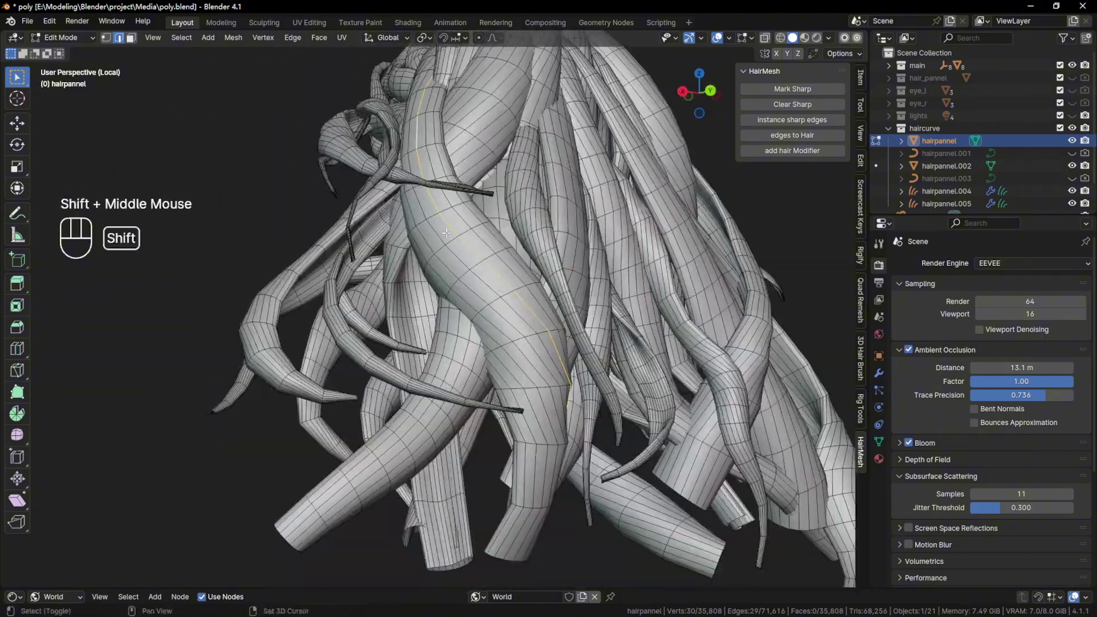
shift+double_click(343, 411)
shift+double_click(383, 457)
shift+double_click(498, 374)
shift+middle_drag(560, 371, 484, 309)
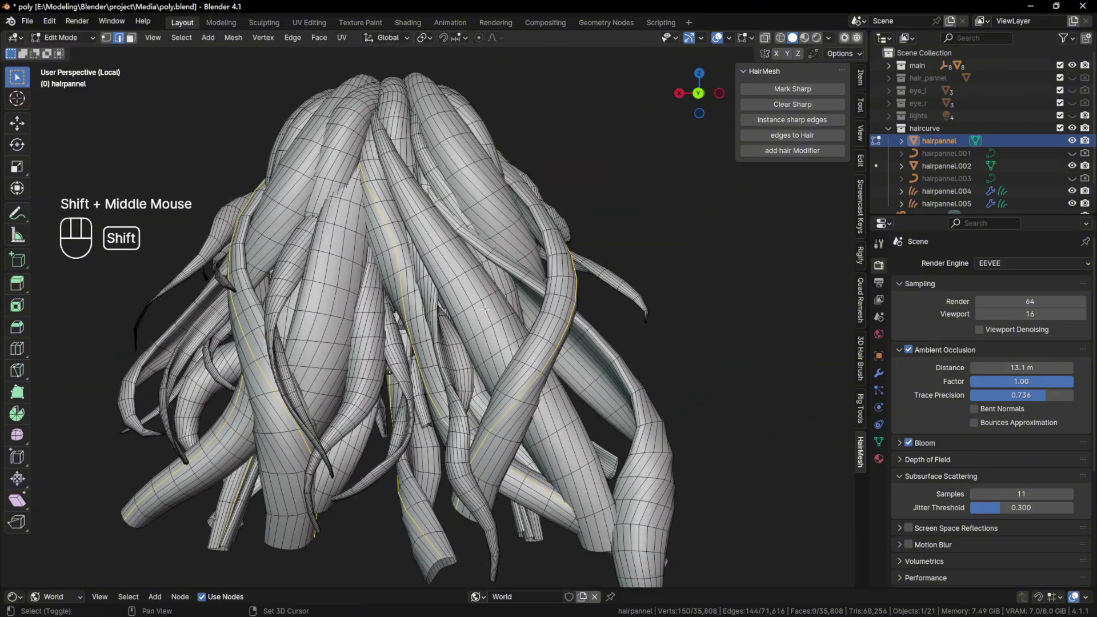
shift+double_click(582, 356)
middle_drag(582, 357, 622, 360)
shift+middle_drag(514, 251, 508, 297)
middle_drag(435, 229, 634, 208)
shift+middle_drag(401, 201, 502, 275)
scroll(462, 247, down, 2)
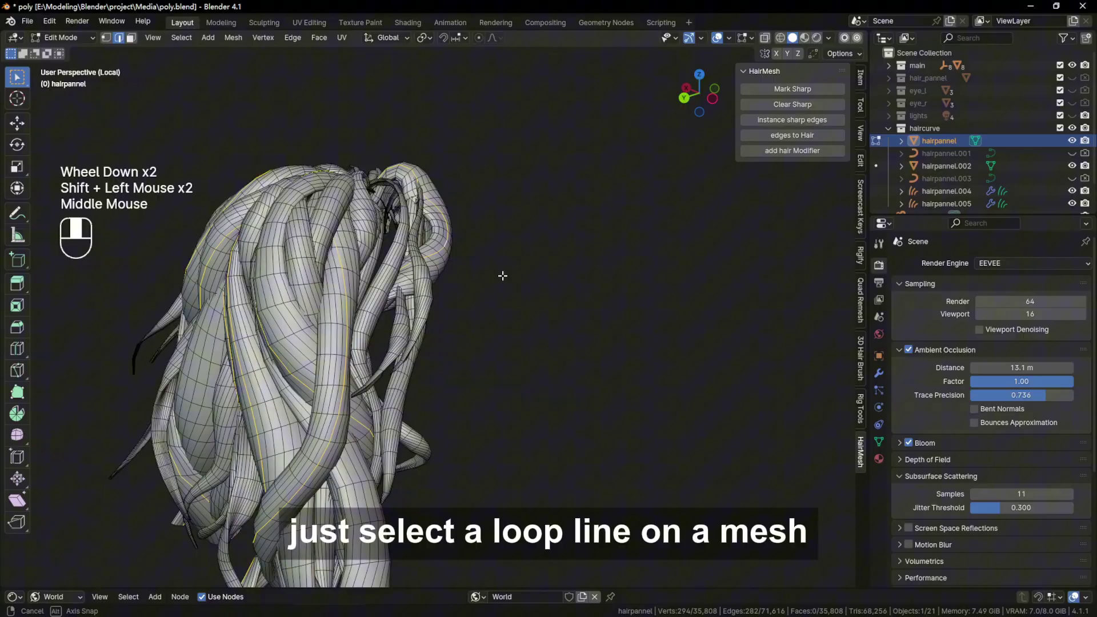
Step: Expand the selected lengthwise loops around their strands with Select Loops, Edge Rings
click(182, 38)
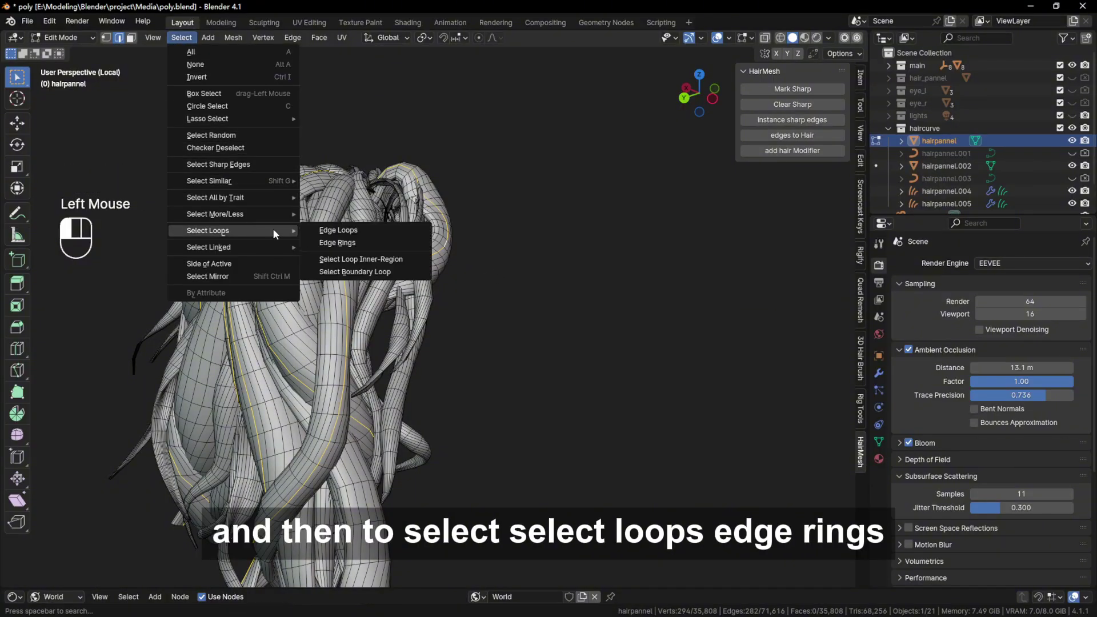
click(337, 243)
scroll(382, 252, down, 2)
middle_drag(381, 252, 383, 257)
scroll(384, 257, up, 1)
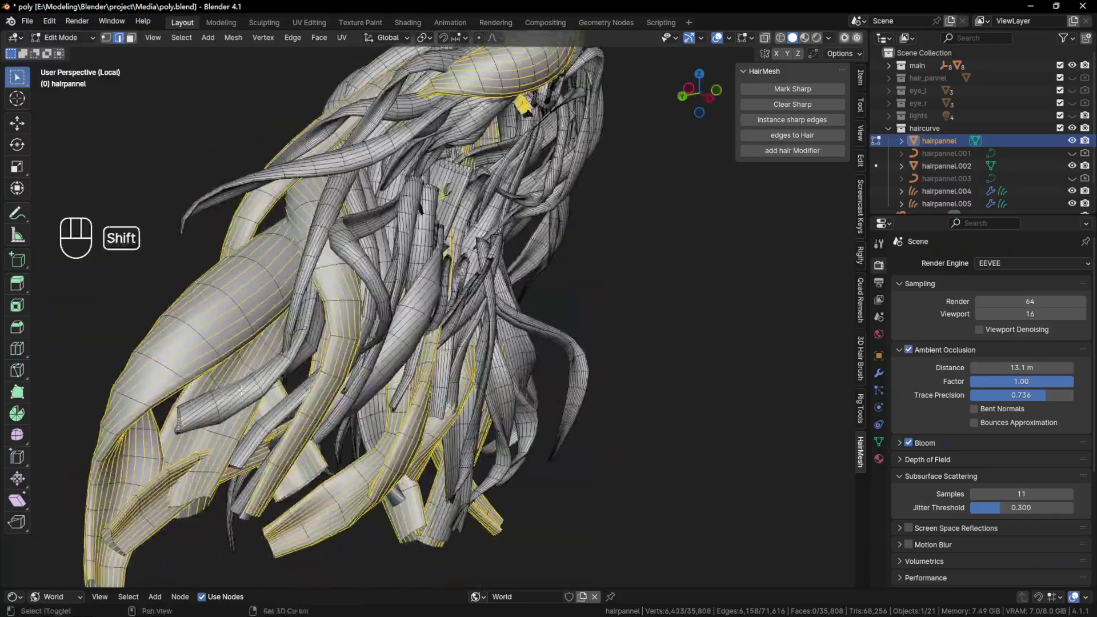
Step: Add loops on further thick strands to the selection and extend them with Edge Rings
shift+middle_drag(453, 247, 485, 297)
scroll(485, 297, down, 1)
middle_drag(485, 297, 411, 331)
shift+middle_drag(411, 331, 371, 274)
scroll(368, 272, up, 1)
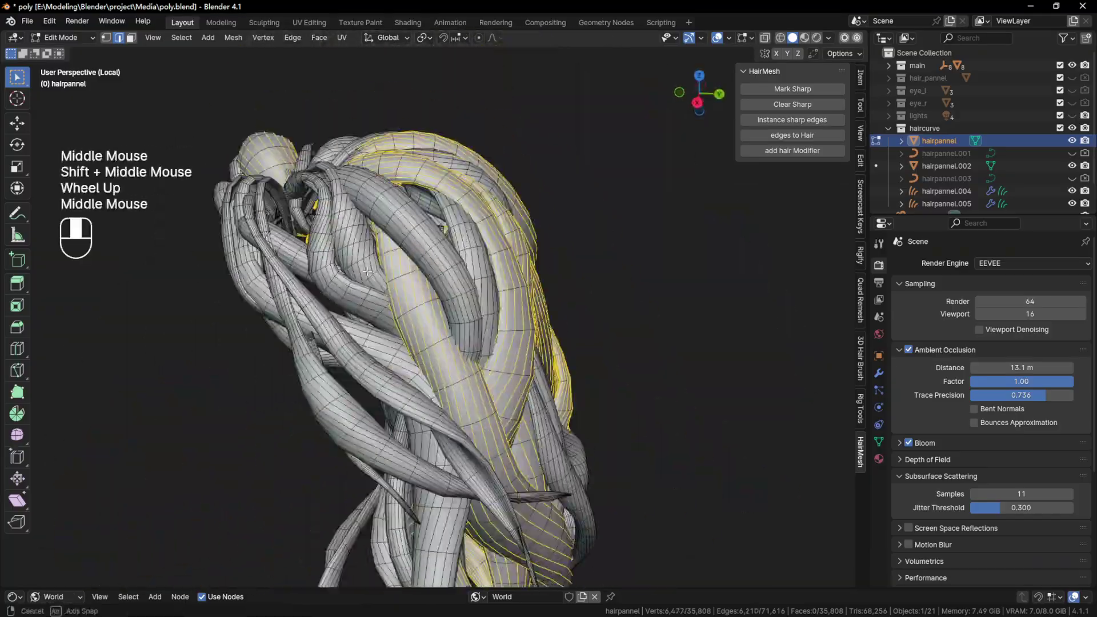
click(182, 38)
click(337, 245)
middle_drag(342, 332, 248, 338)
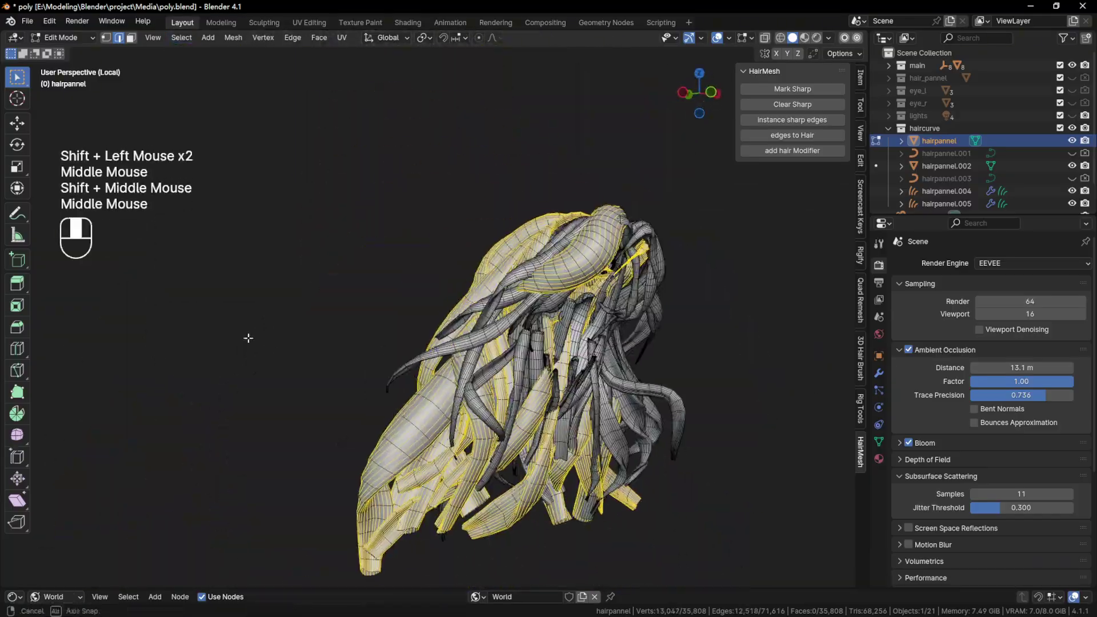
Step: Apply the Edge Rings selection once more to cover the remaining picked strands and check the coverage
middle_drag(248, 338, 188, 336)
click(182, 37)
click(337, 245)
middle_drag(788, 316, 571, 320)
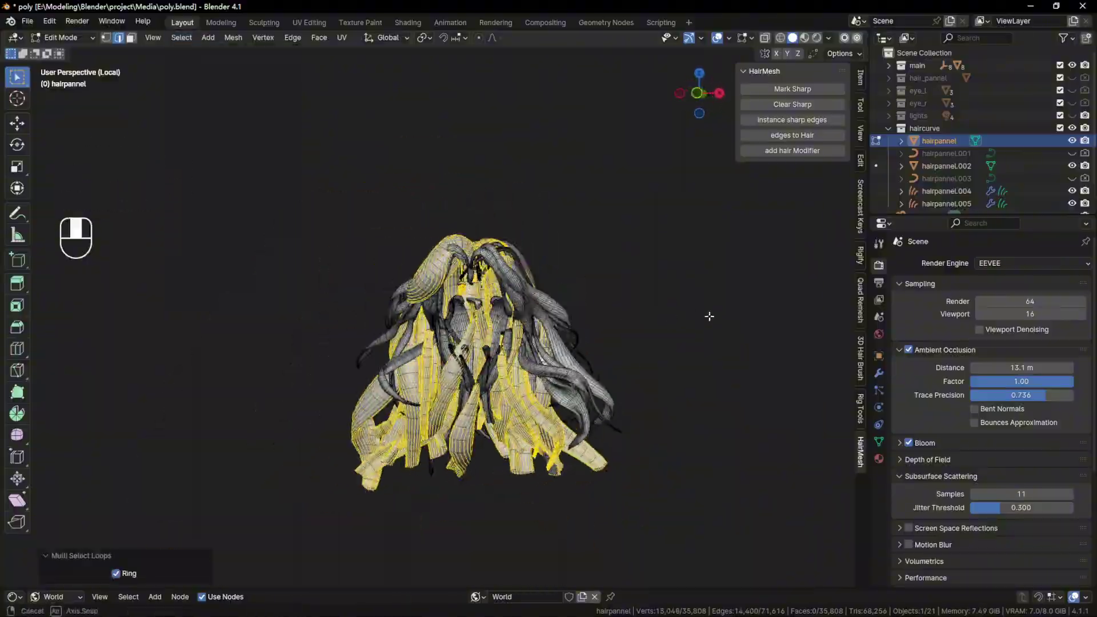
scroll(571, 320, up, 2)
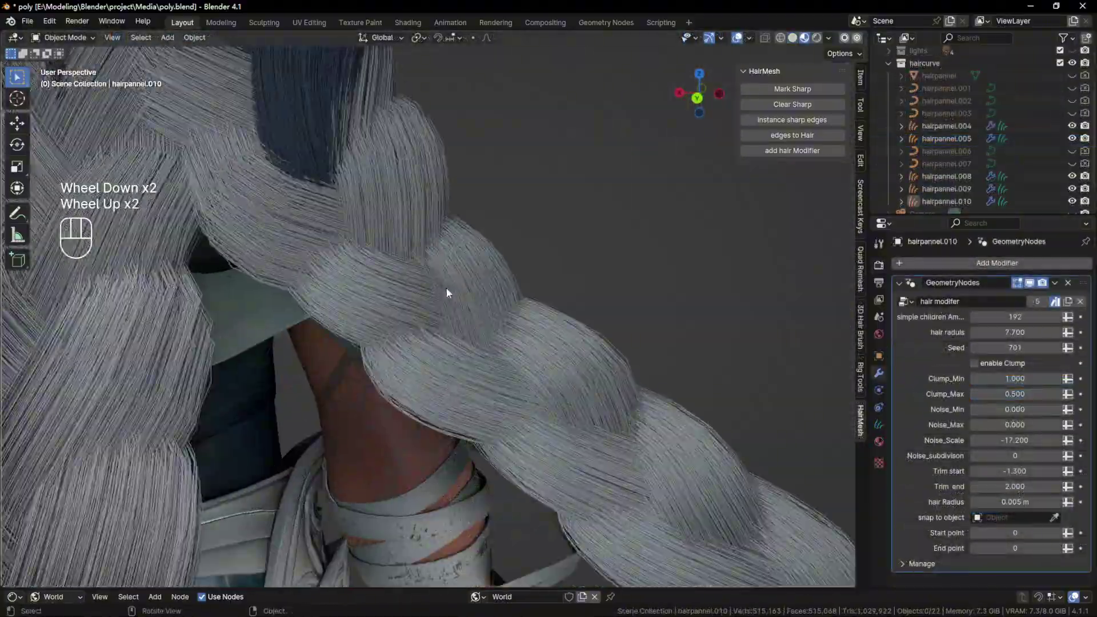
Step: Set the strand thickness, hair Radius, of hairpannel.009 to 0.04 m
click(448, 291)
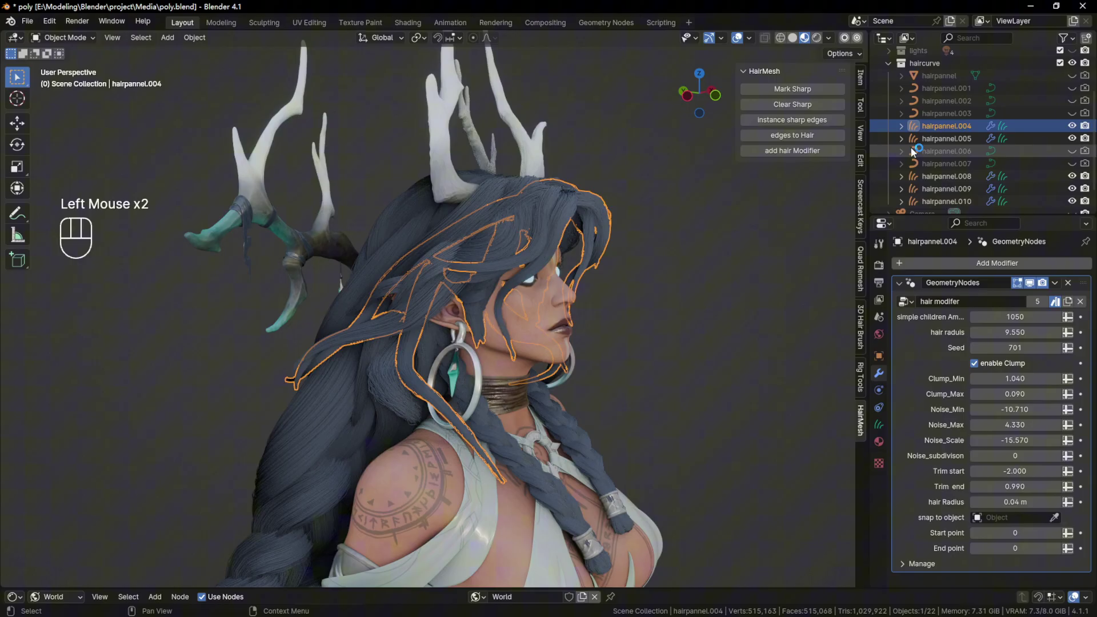
double_click(1014, 501)
text(0.04)
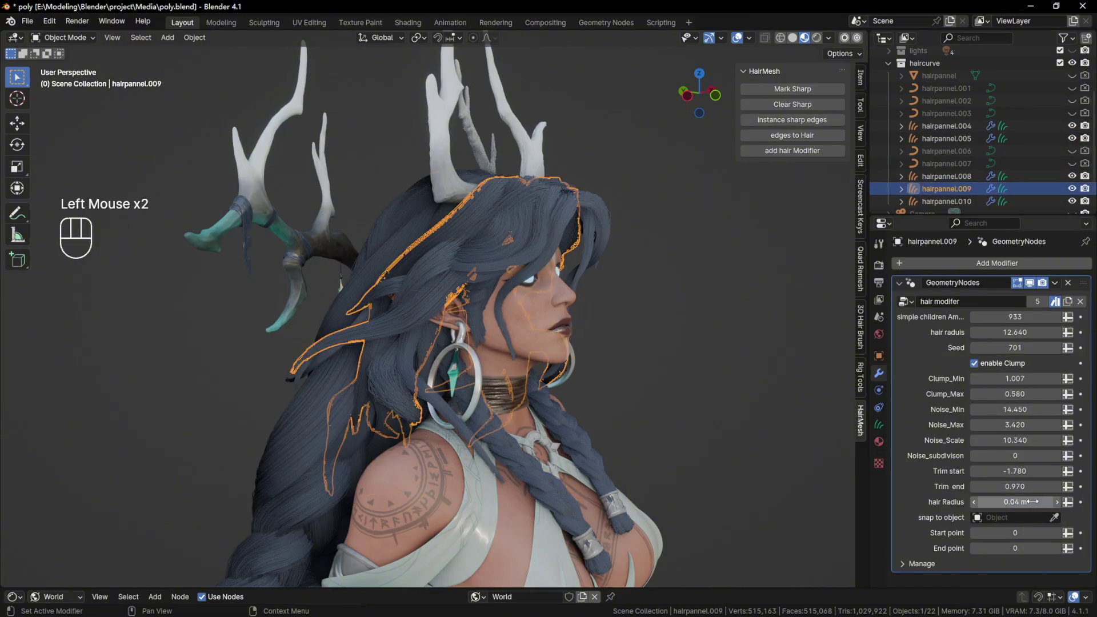